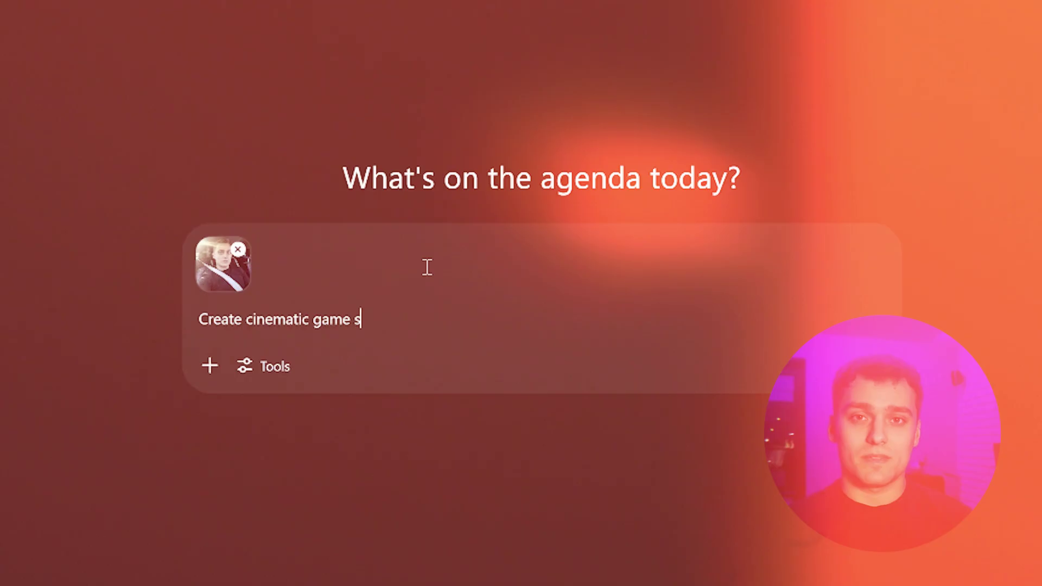
Ask ChatGPT for an epic cinematic 16:9 game-style hero image using the face from the shared selfie
{"action": "type", "text": "tyle char"}
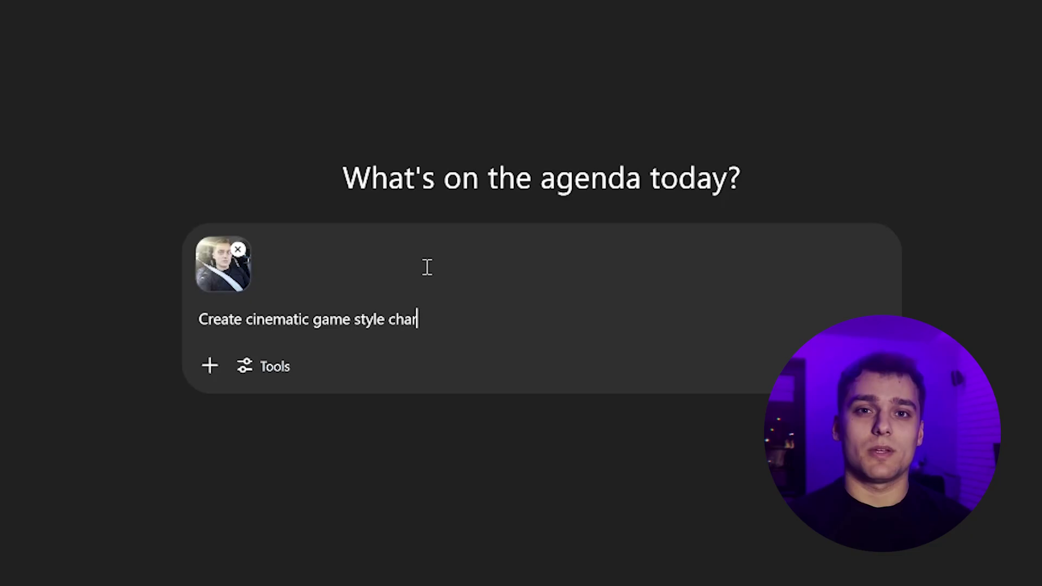
{"action": "type", "text": "acter hero image, use the face from the "}
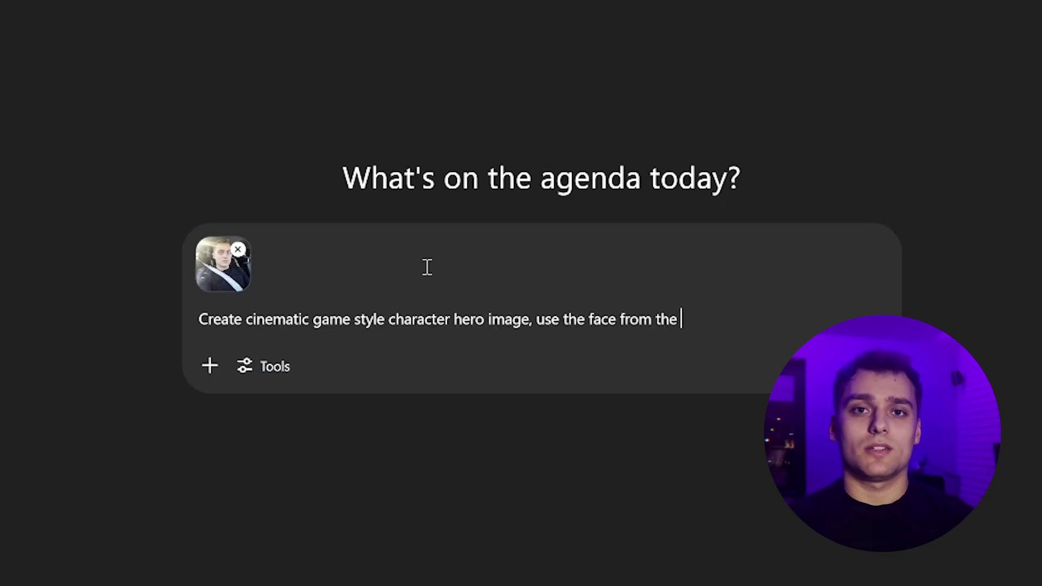
{"action": "type", "text": "image I shared, make sure it's consistent a"}
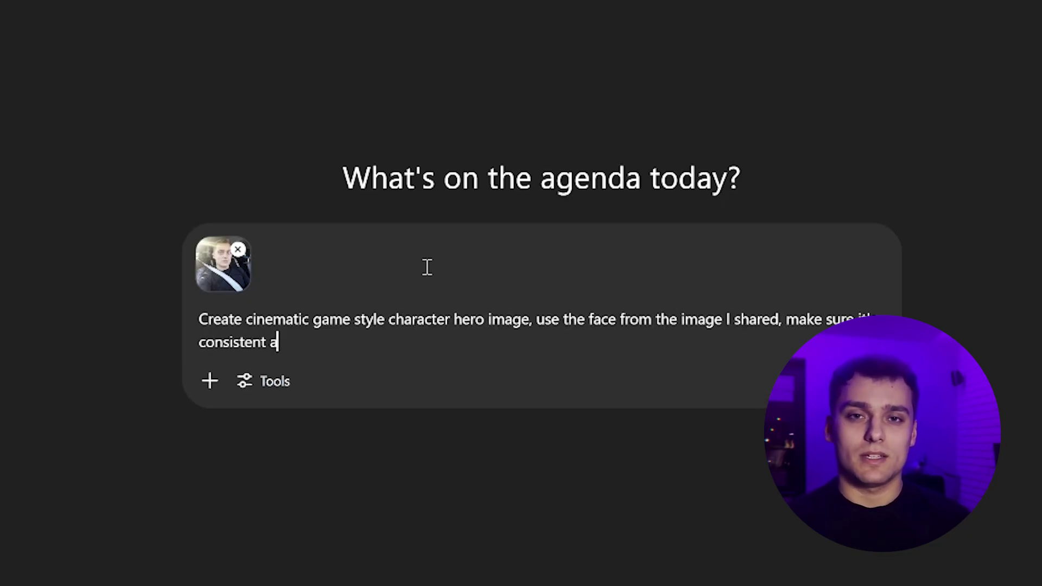
{"action": "type", "text": "nd looks alike the original one."}
{"action": "key", "text": "shift+Return"}
{"action": "key", "text": "shift+Return"}
{"action": "type", "text": "Make it 16"}
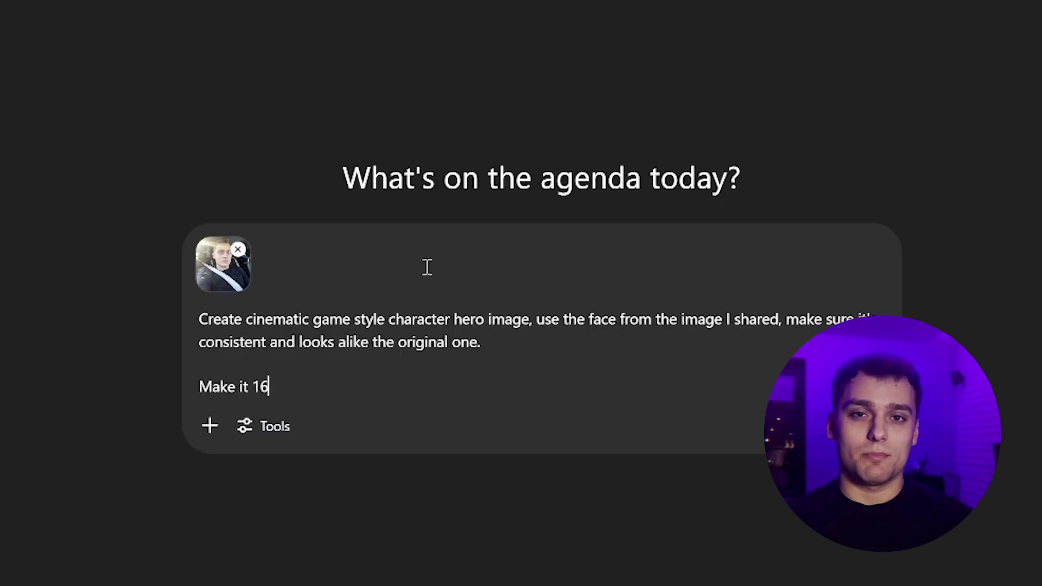
{"action": "type", "text": ":9 format, epic cinematic style, consistency"}
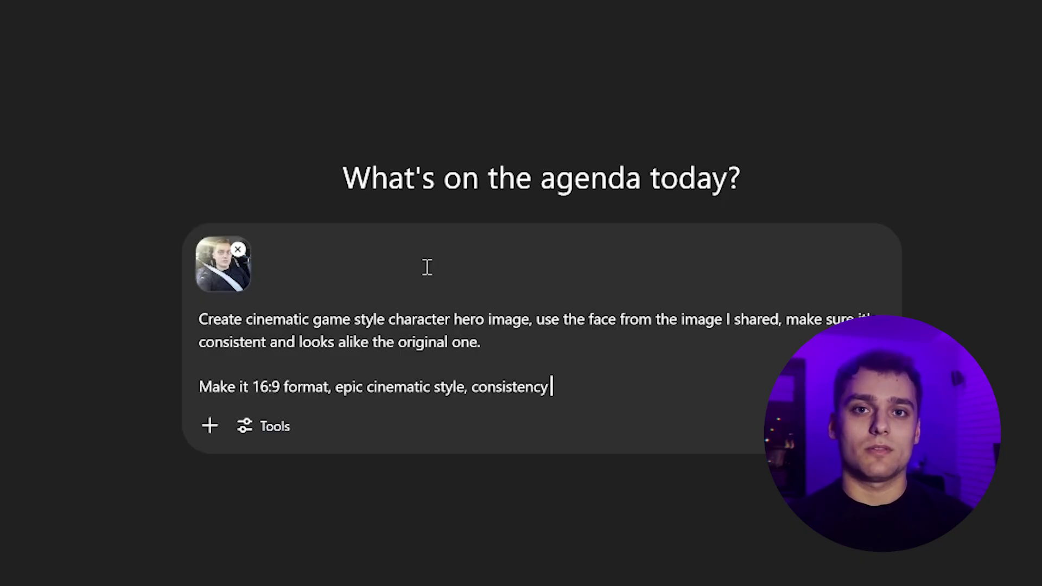
{"action": "key", "text": "Return"}
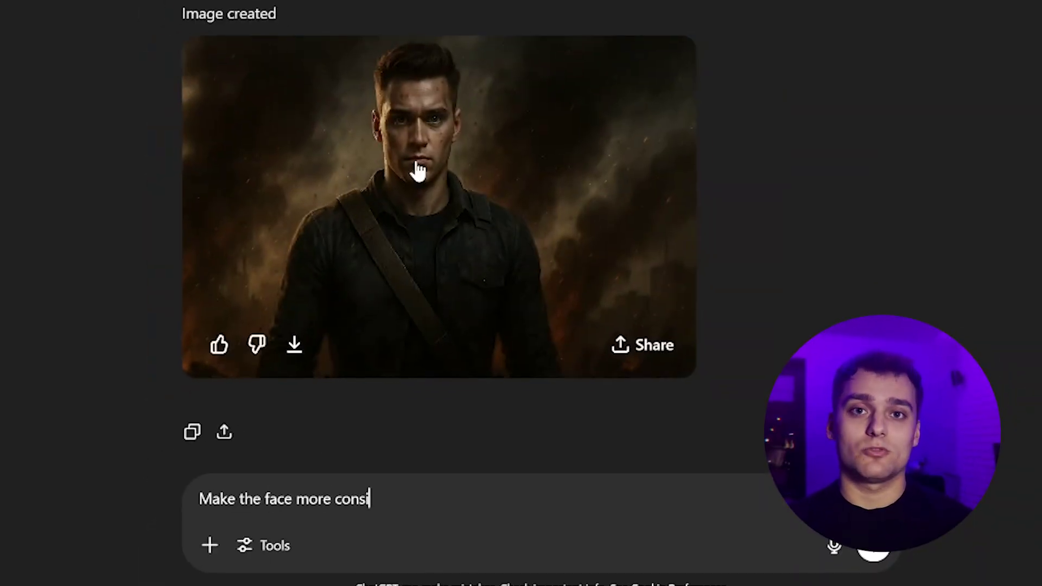
Send the follow-up 'Make the face more consistent with the image i shared'
{"action": "type", "text": "ed"}
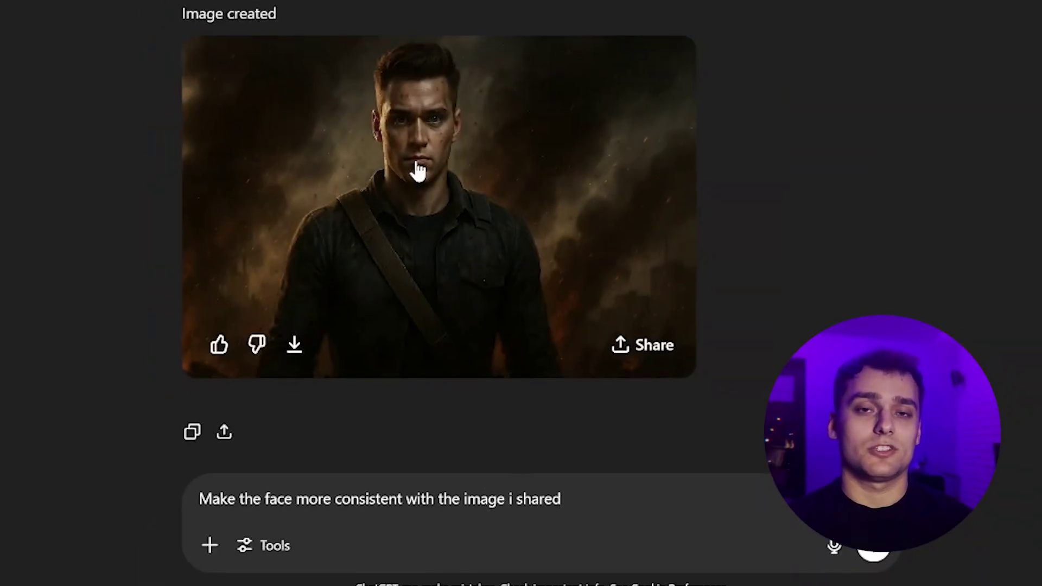
{"action": "key", "text": "Return"}
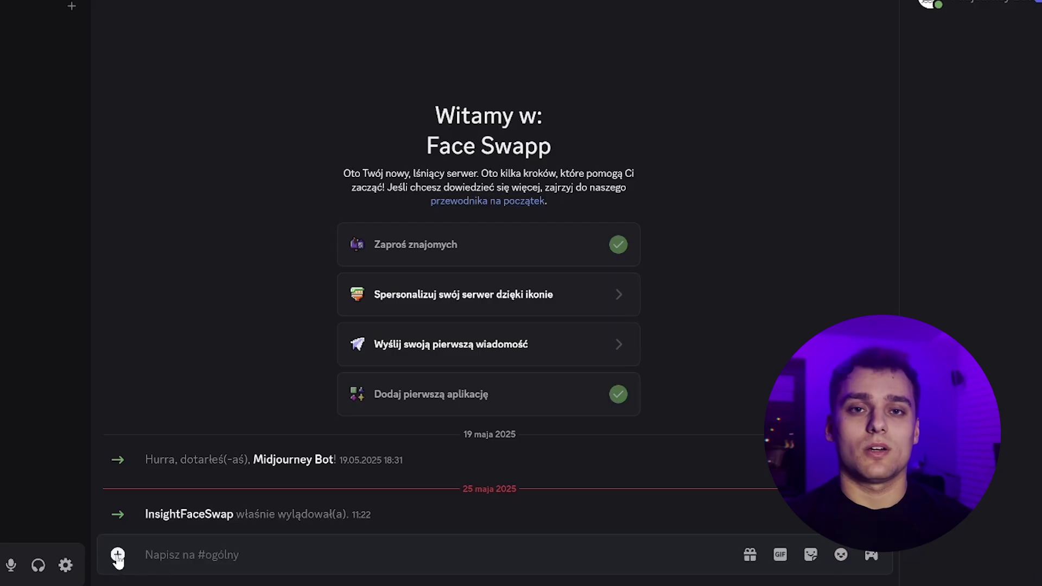
Run /faceswap with Before 8.png as the source face and FaceSwapp.png as the target media
{"action": "left_click", "coordinate": [119, 556]}
{"action": "left_click", "coordinate": [176, 559]}
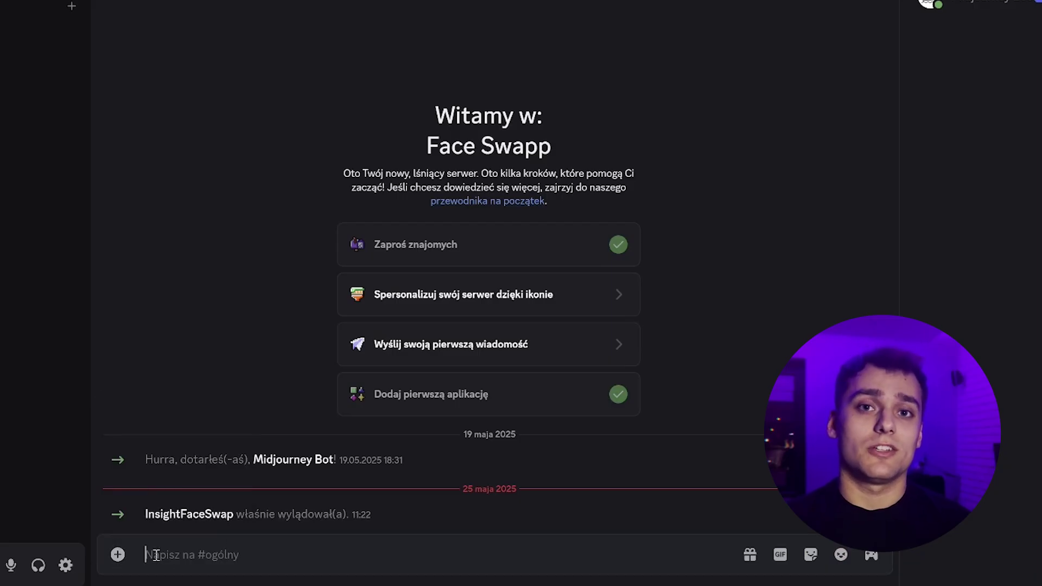
{"action": "type", "text": "/fac"}
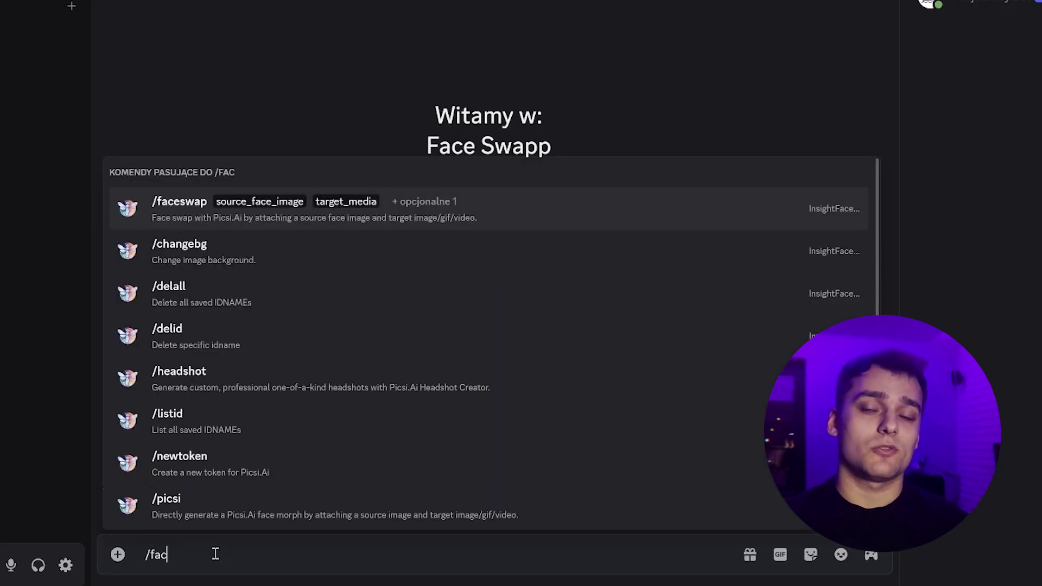
{"action": "key", "text": "Return"}
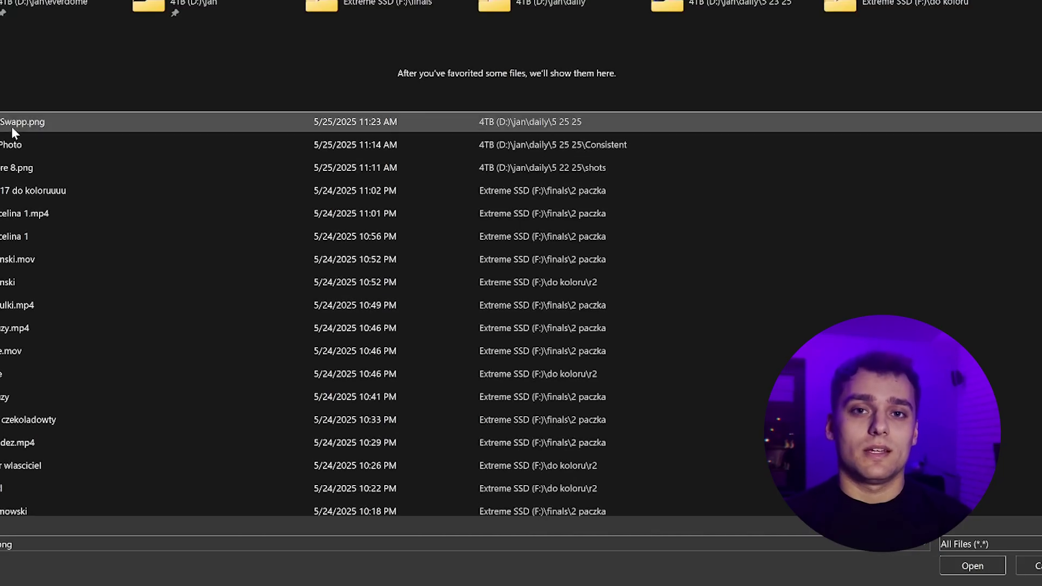
{"action": "double_click", "coordinate": [11, 126]}
{"action": "left_click", "coordinate": [308, 417]}
{"action": "double_click", "coordinate": [8, 140]}
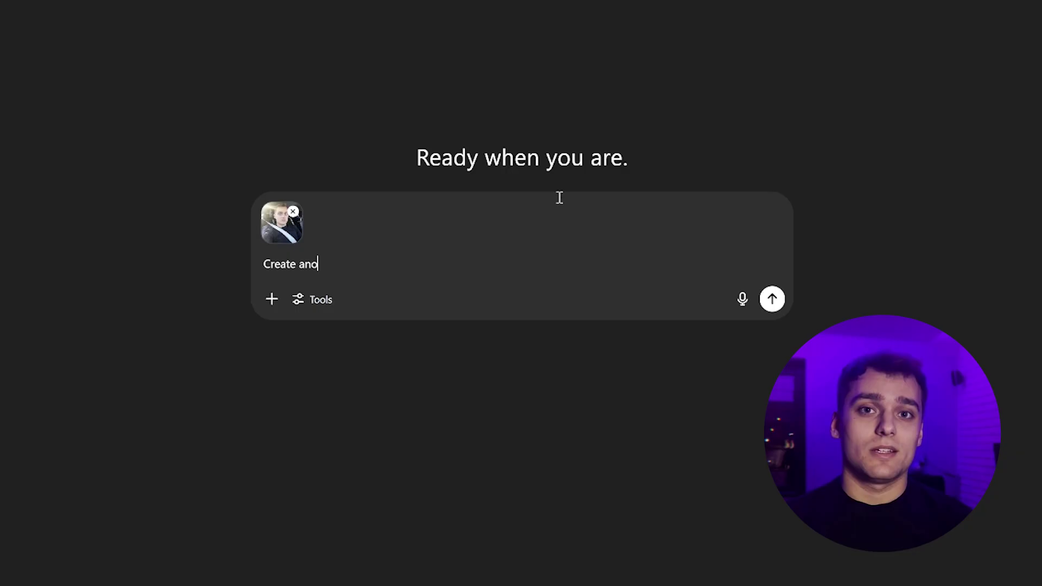
Send 'Create another realistic image using the same character as in the image I shared, ensure it's consistent'
{"action": "type", "text": "ther realistic image using the same characters"}
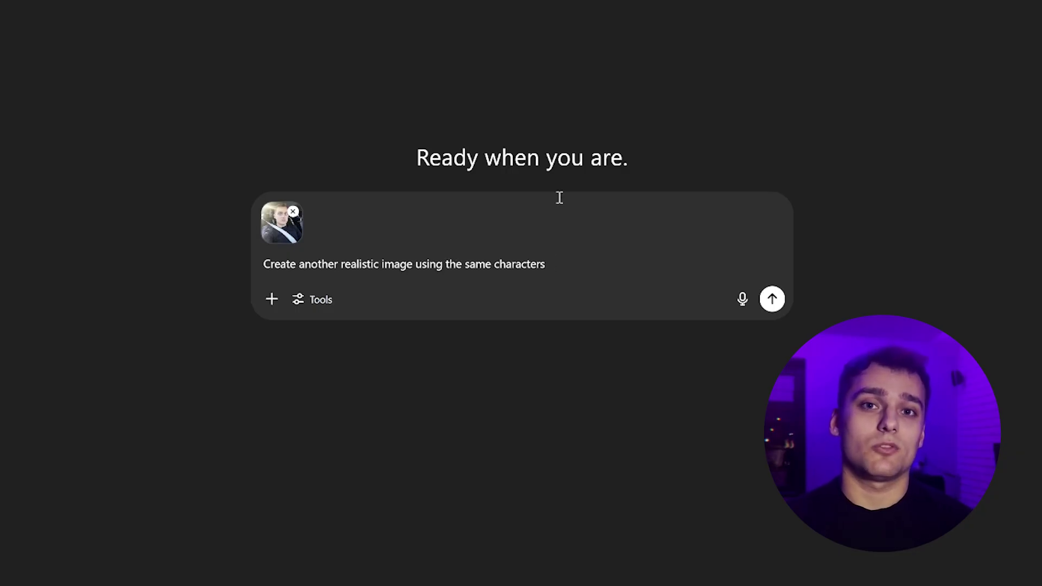
{"action": "key", "text": "BackSpace"}
{"action": "type", "text": "as in the image I shared, ensure it"}
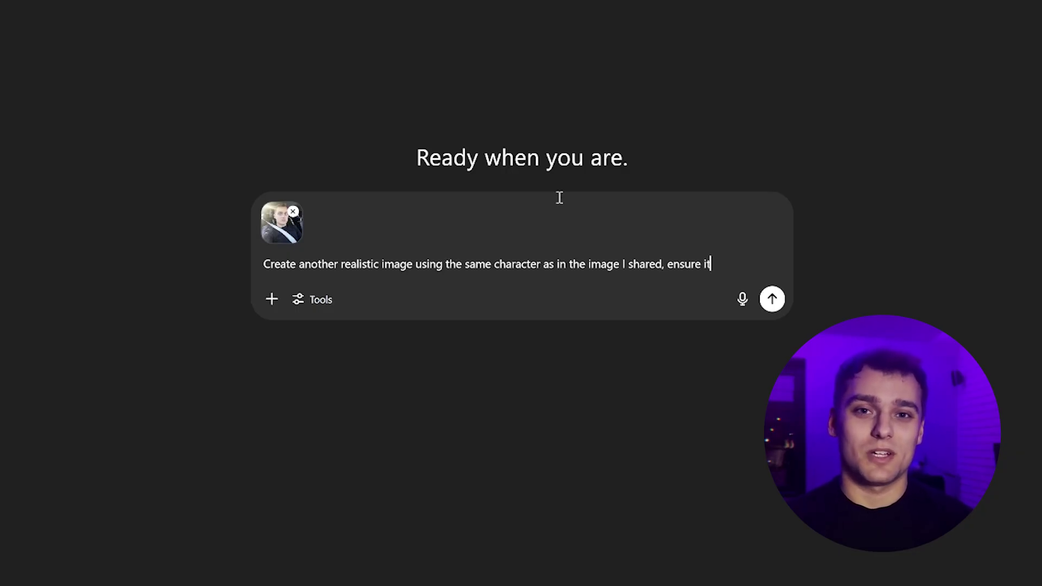
{"action": "type", "text": "'s consistent"}
{"action": "key", "text": "Return"}
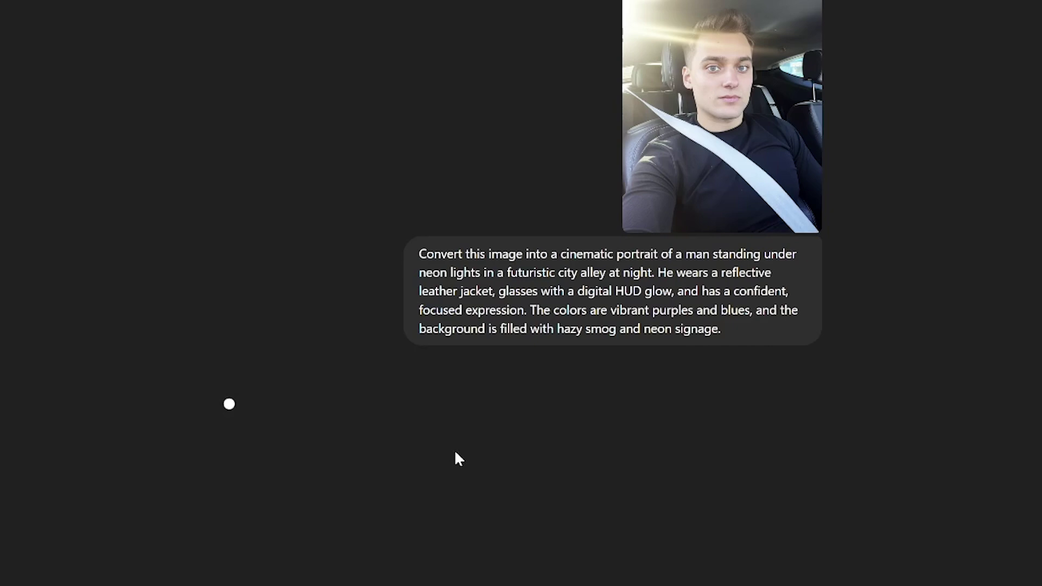
Scroll down to watch the neon-lit futuristic alley portrait generate
{"action": "scroll", "coordinate": [462, 380], "scroll_direction": "down", "scroll_amount": 5}
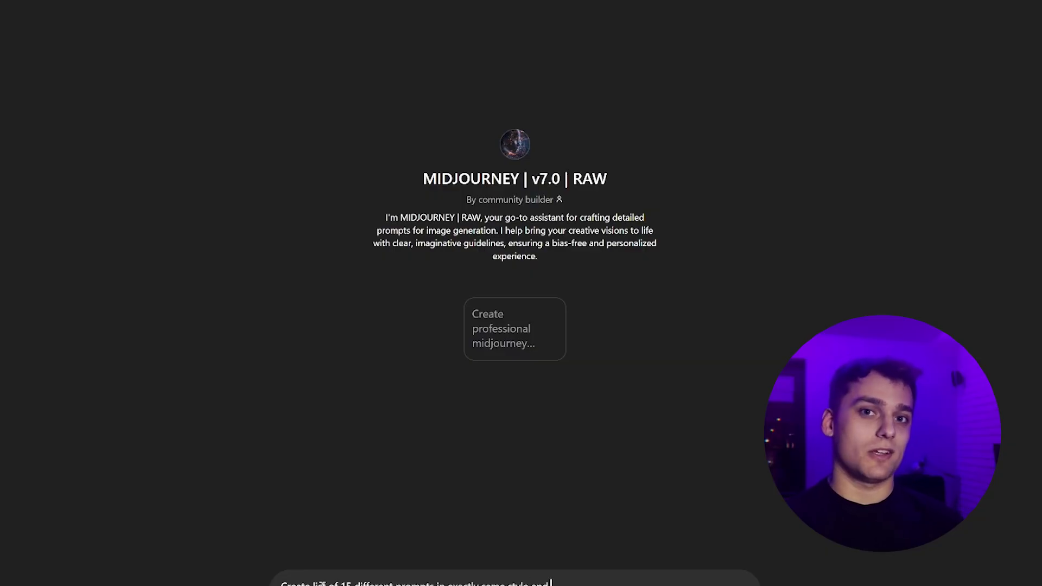
Ask for 15 prompts in the pasted example's style, varying background styles and lighting
{"action": "type", "text": "shape as this one:"}
{"action": "key", "text": "shift+Return"}
{"action": "key", "text": "shift+Return"}
{"action": "type", "text": "portrait photo, cinematic lighting, smooth blue to green gradient background, soft shadows and rim light for depth, minimalistic composition"}
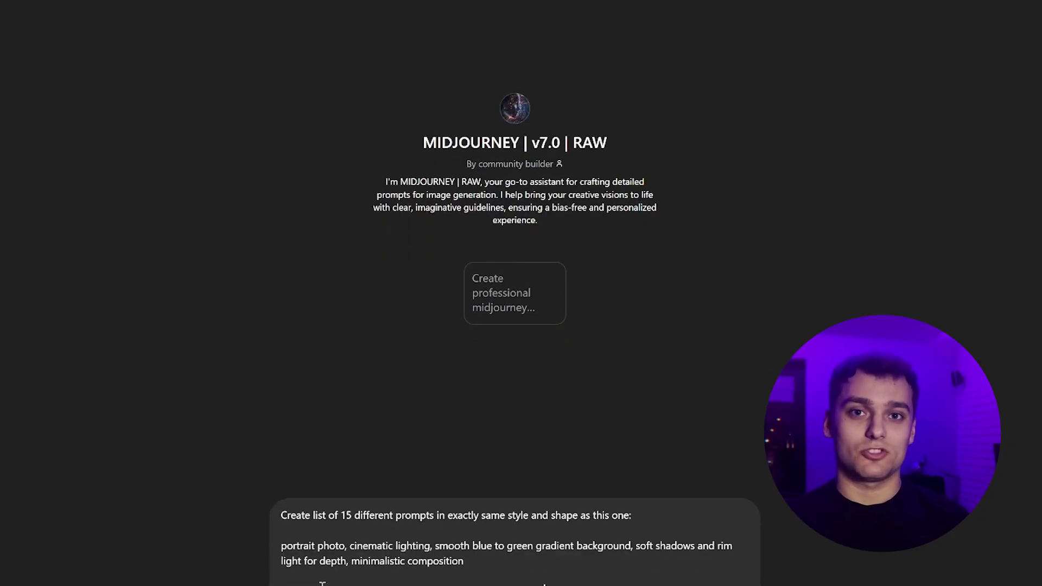
{"action": "key", "text": "shift+Return"}
{"action": "key", "text": "shift+Return"}
{"action": "type", "text": "Differentiate them with different background styles, lighting, but keep it that light, as I'm using reference image of the face"}
{"action": "key", "text": "Return"}
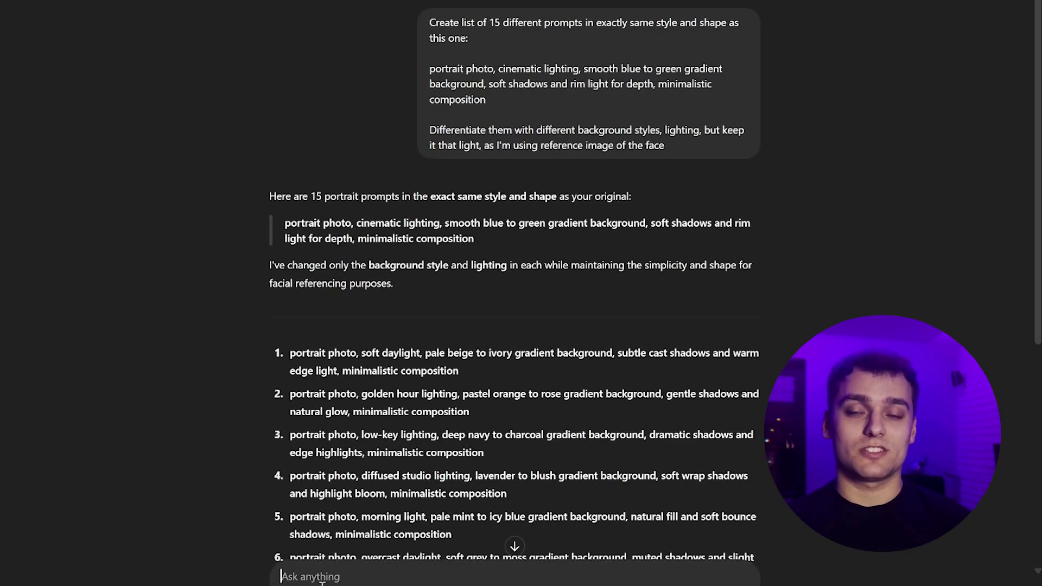
Select prompt 3, the low-key navy-to-charcoal portrait, from the returned list
{"action": "scroll", "coordinate": [530, 221], "scroll_direction": "down", "scroll_amount": 8}
{"action": "scroll", "coordinate": [497, 90], "scroll_direction": "up", "scroll_amount": 2}
{"action": "left_click_drag", "start_coordinate": [498, 90], "coordinate": [286, 76]}
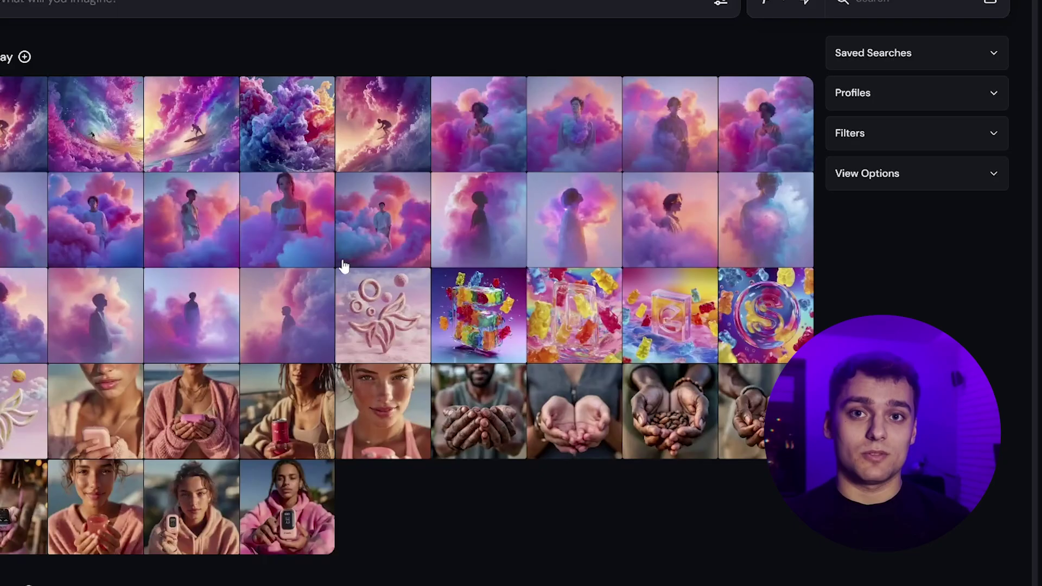
Paste the low-key navy-to-charcoal prompt, set a 3:4 aspect ratio, and generate
{"action": "type", "text": "portrait photo, low-key lighting, deep navy to charcoal gradient background, dramatic shadows and edge highlights, minimalistic composition"}
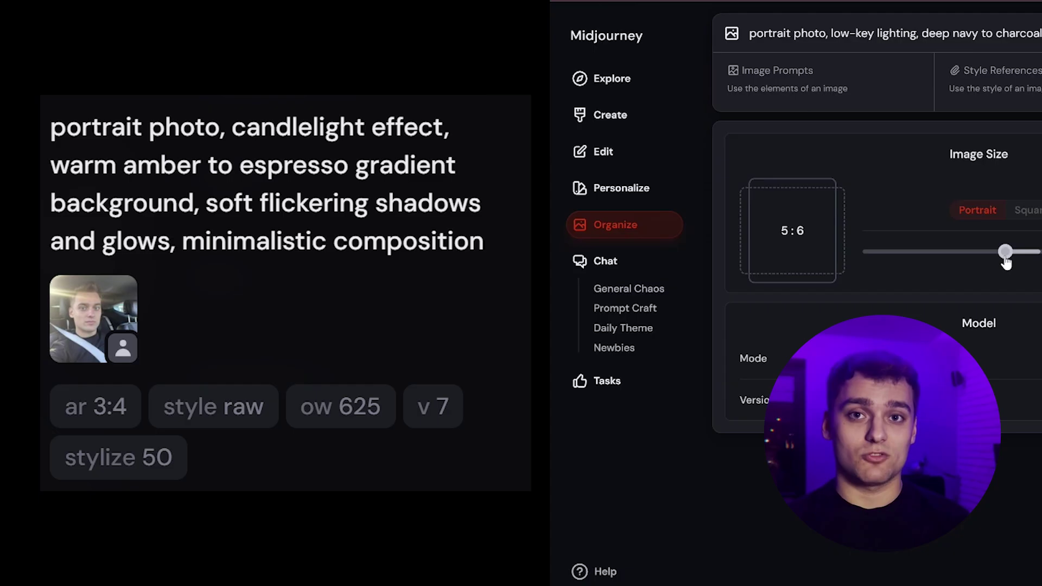
{"action": "left_click_drag", "start_coordinate": [1004, 252], "coordinate": [970, 252]}
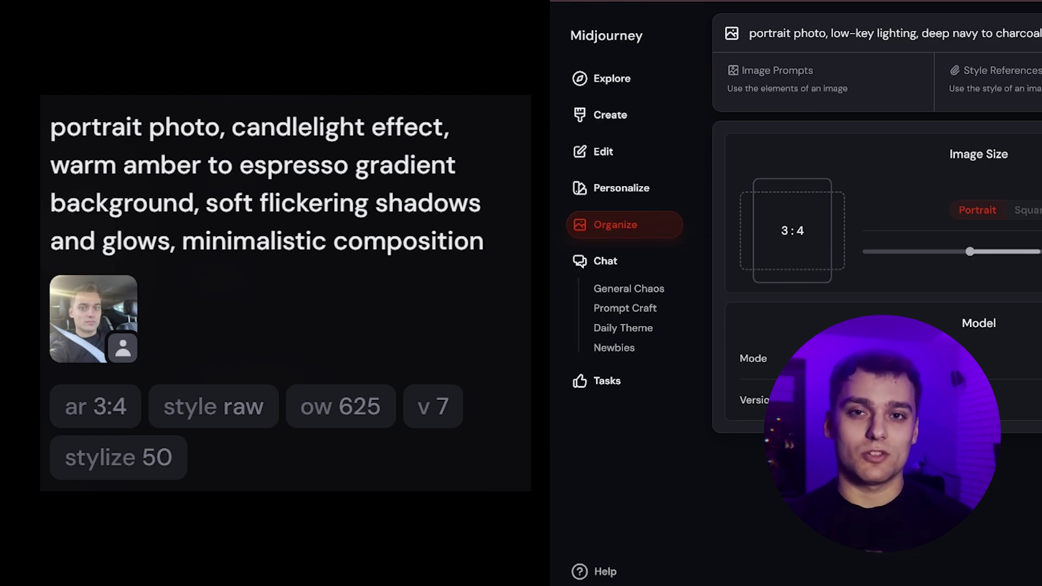
{"action": "key", "text": "Return"}
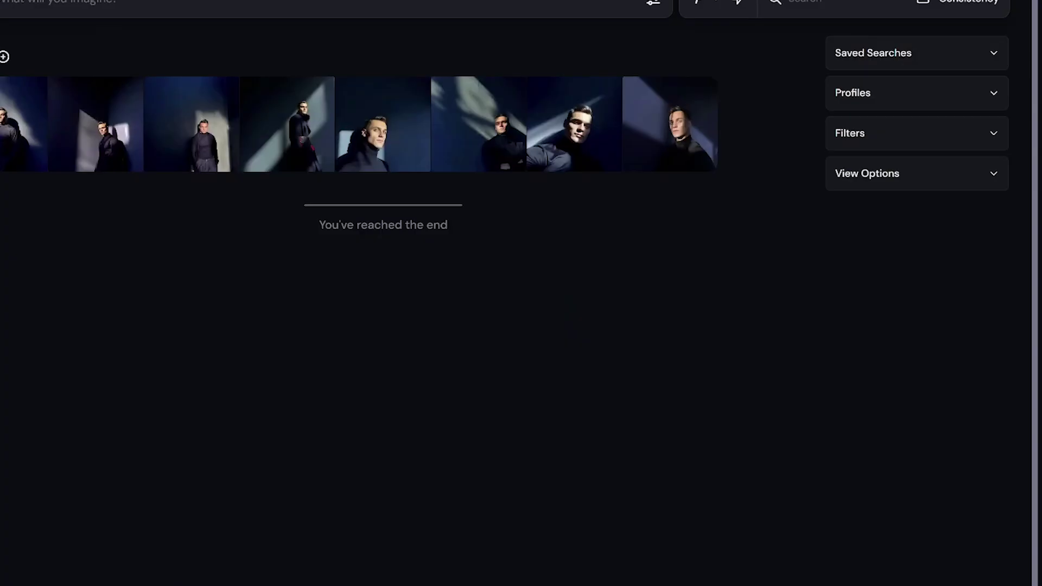
Browse the results, including the man in a coat by the lit wall, then open the blue-green gradient portrait
{"action": "left_click", "coordinate": [90, 147]}
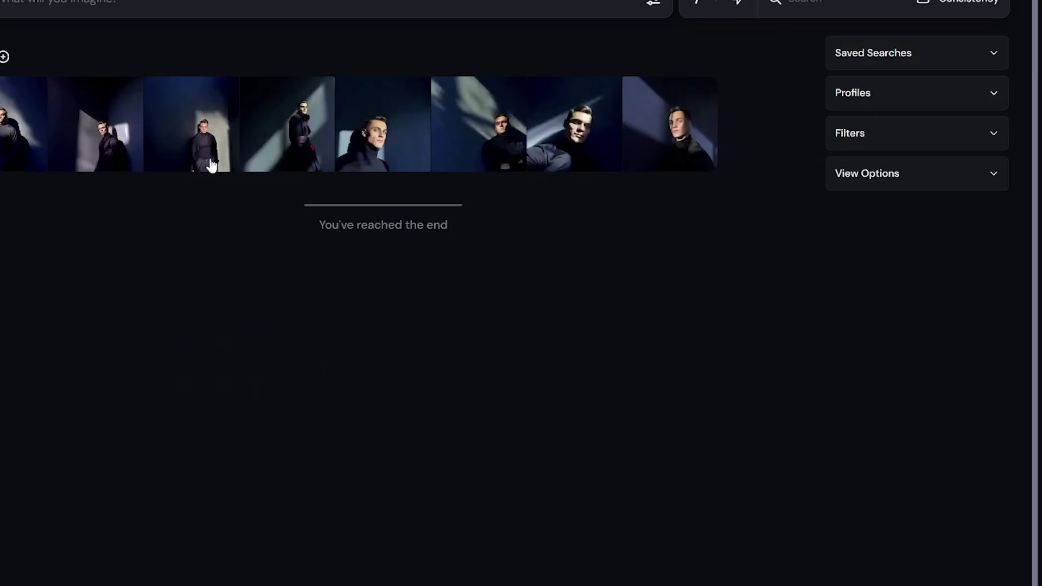
{"action": "left_click", "coordinate": [210, 165]}
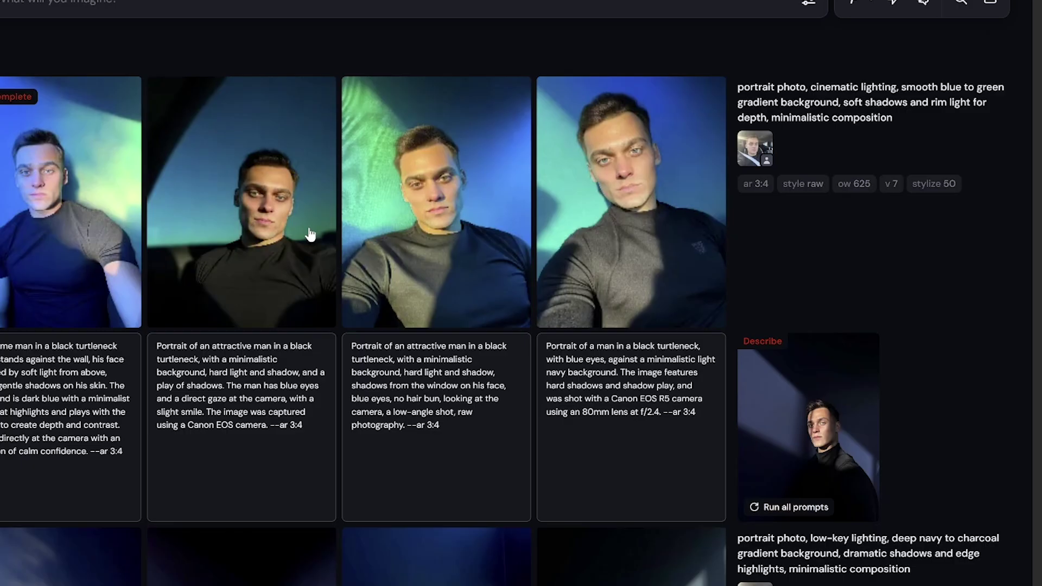
{"action": "left_click", "coordinate": [405, 197]}
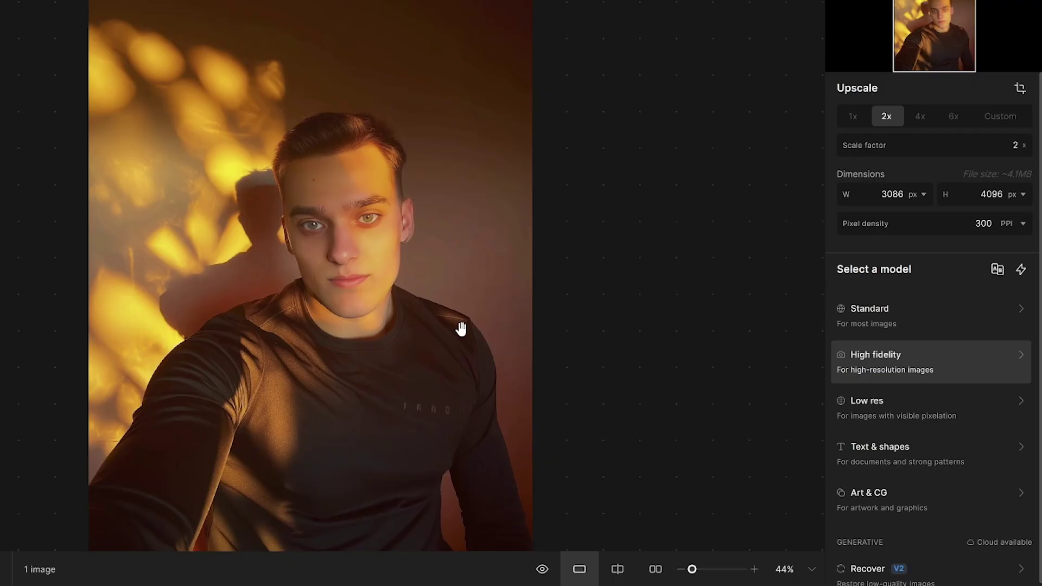
Switch the 2x upscale to the Redefine model and lower Creativity from 6 to 5
{"action": "scroll", "coordinate": [928, 564], "scroll_direction": "down", "scroll_amount": 1}
{"action": "left_click", "coordinate": [925, 580]}
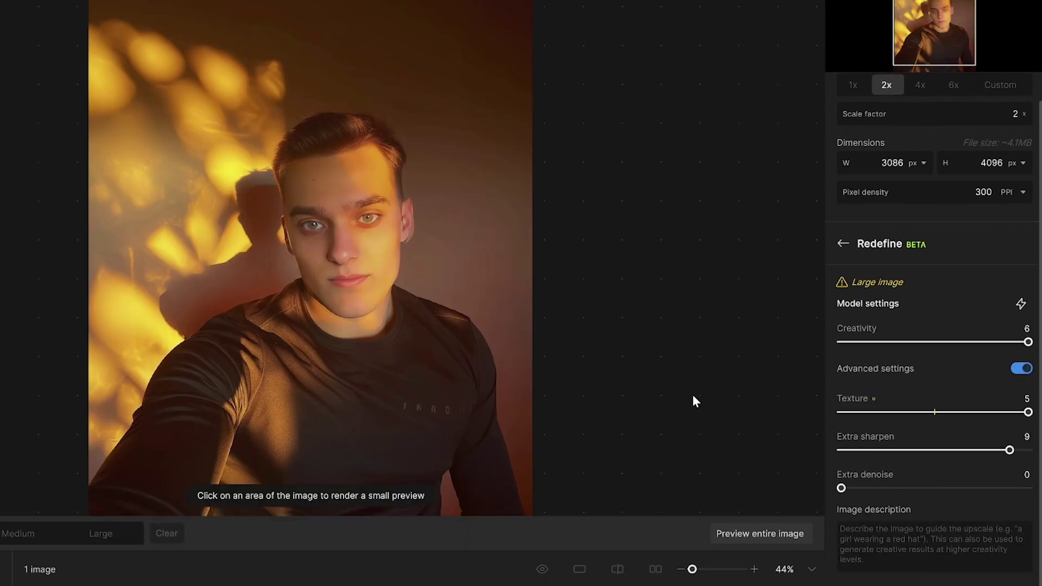
{"action": "scroll", "coordinate": [941, 496], "scroll_direction": "down", "scroll_amount": 1}
{"action": "left_click_drag", "start_coordinate": [1028, 319], "coordinate": [1006, 324]}
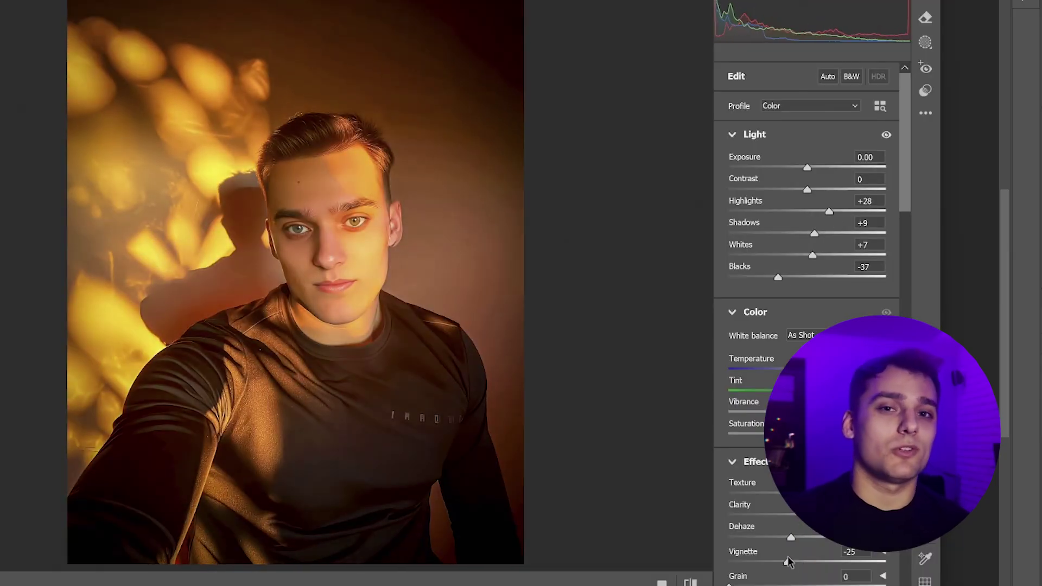
Apply Lens Blur to the portrait and toggle the Visualize Depth preview on and off
{"action": "scroll", "coordinate": [760, 239], "scroll_direction": "down", "scroll_amount": 8}
{"action": "scroll", "coordinate": [760, 239], "scroll_direction": "down", "scroll_amount": 15}
{"action": "left_click", "coordinate": [732, 169]}
{"action": "scroll", "coordinate": [734, 178], "scroll_direction": "up", "scroll_amount": 2}
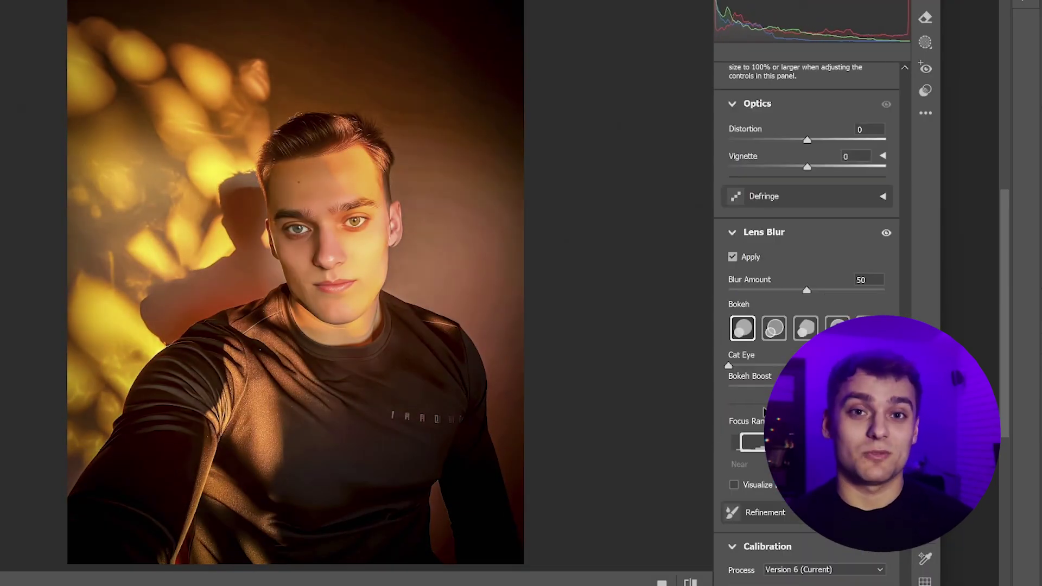
{"action": "scroll", "coordinate": [760, 228], "scroll_direction": "down", "scroll_amount": 5}
{"action": "left_click", "coordinate": [769, 251]}
{"action": "left_click", "coordinate": [771, 253]}
{"action": "scroll", "coordinate": [770, 254], "scroll_direction": "up", "scroll_amount": 5}
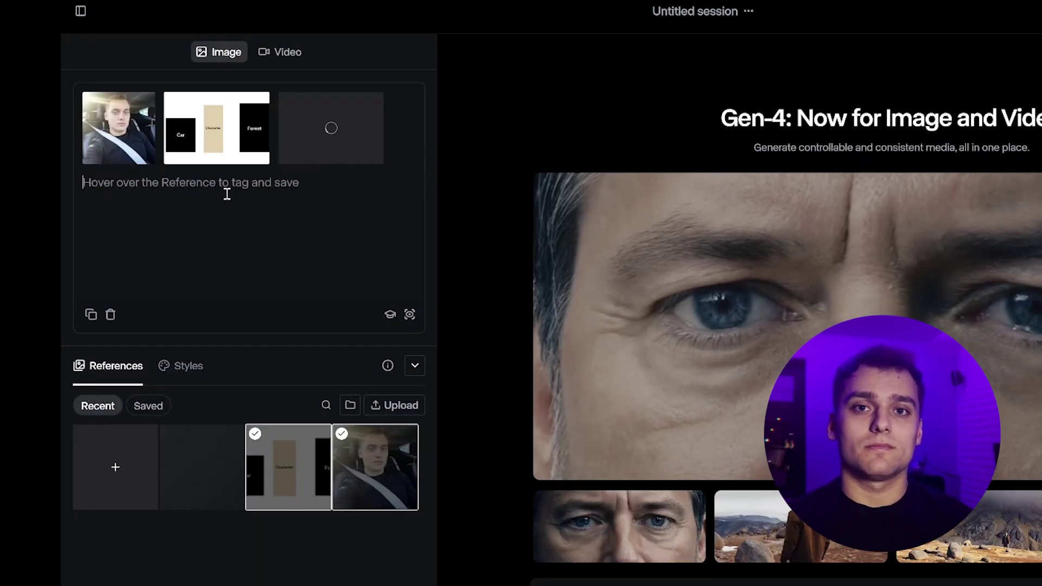
Prompt Gen-4 to combine image 1's face, image 2's composition and image 3's car in a forest
{"action": "type", "text": "Use Character and consiste"}
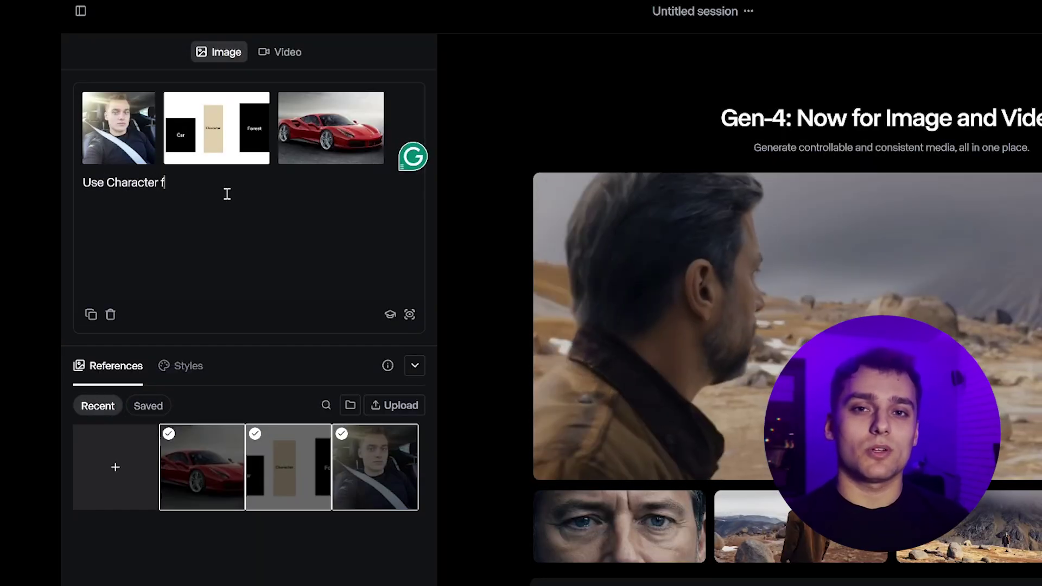
{"action": "type", "text": "nt face"}
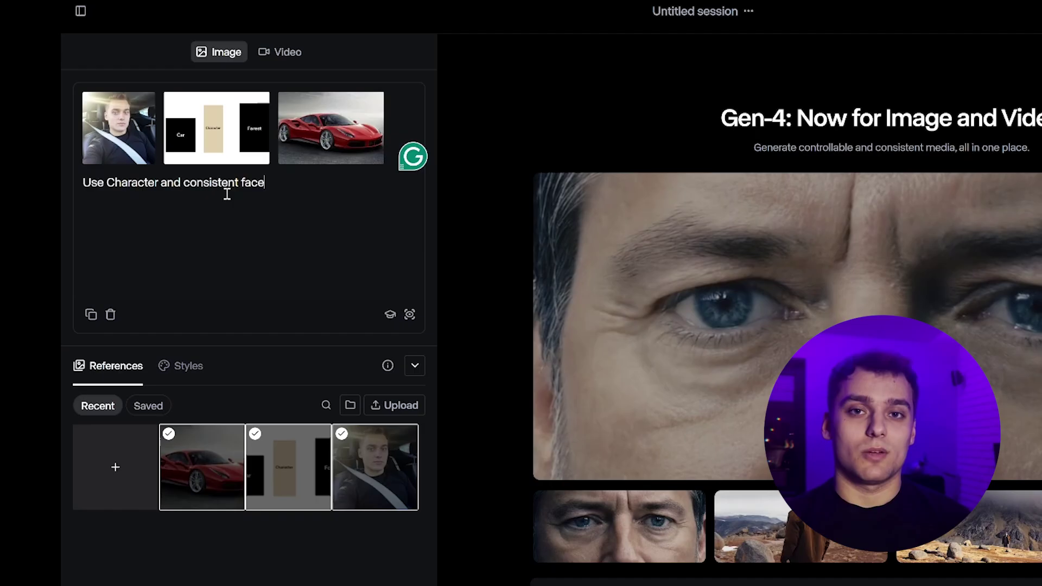
{"action": "type", "text": " from image 1, match it with"}
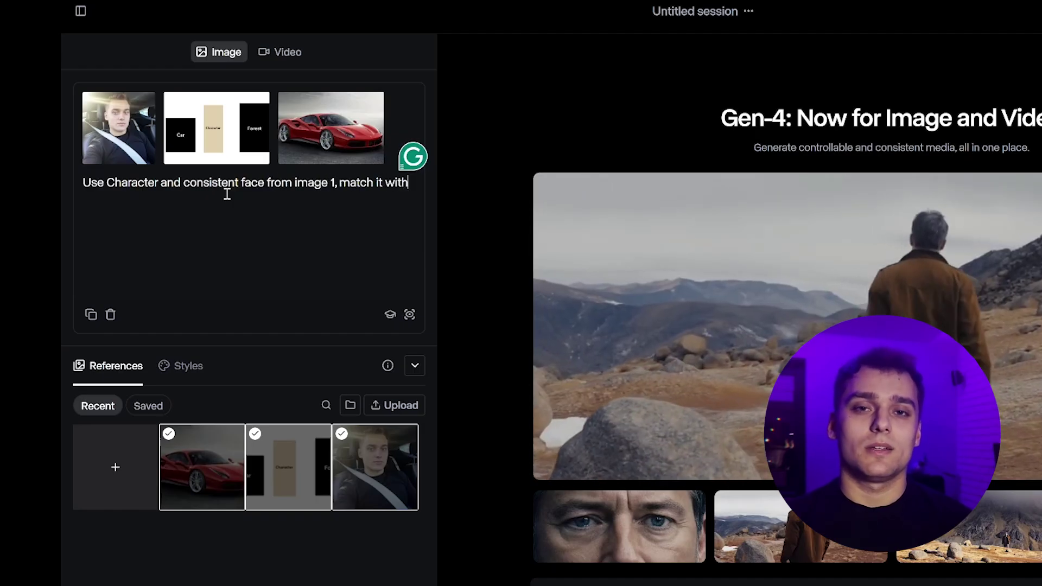
{"action": "type", "text": " composition from image 2"}
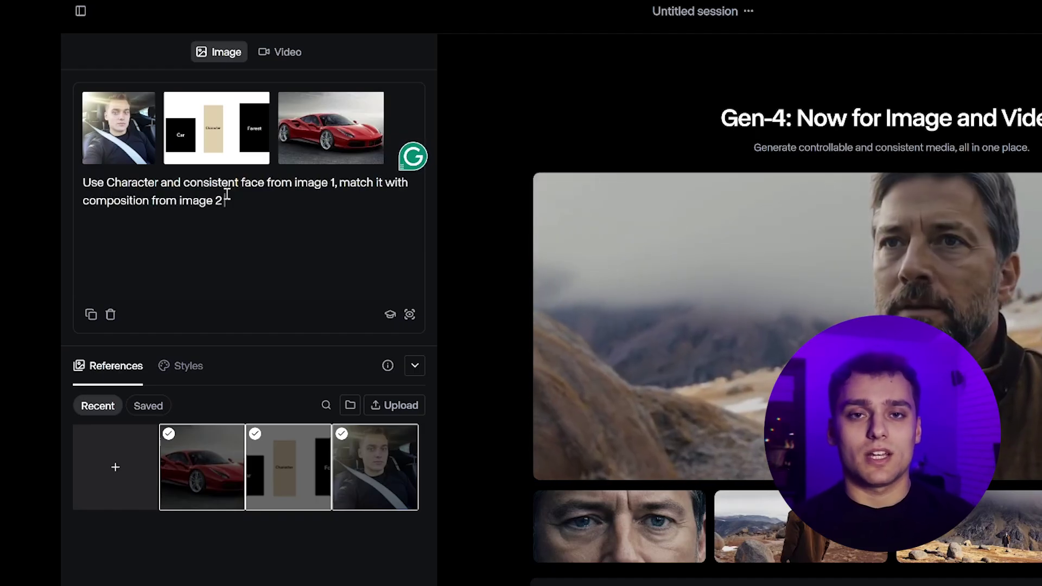
{"action": "type", "text": ", and place the car"}
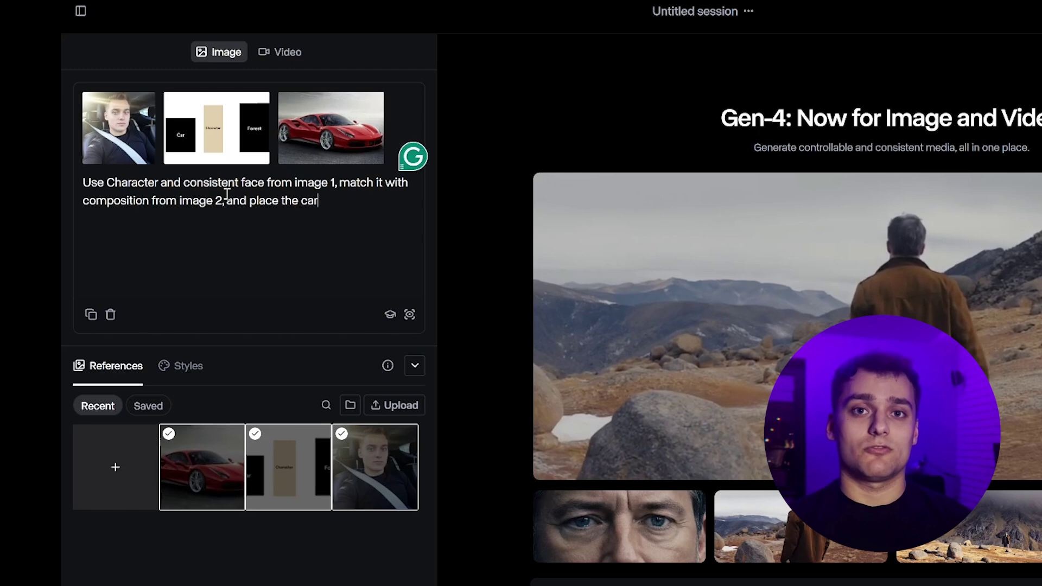
{"action": "type", "text": " from image 3, ad"}
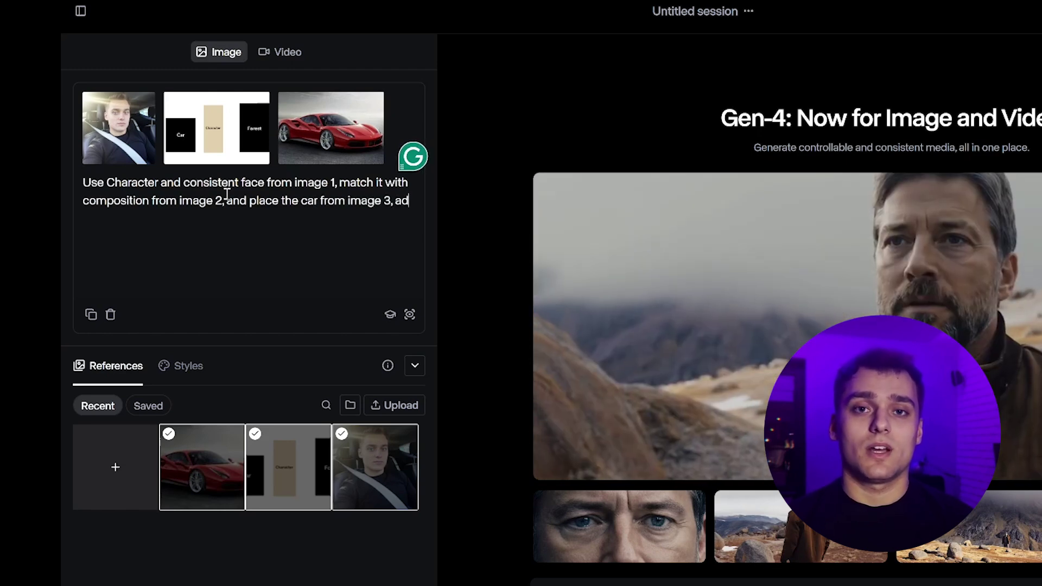
{"action": "type", "text": "d forest in the background"}
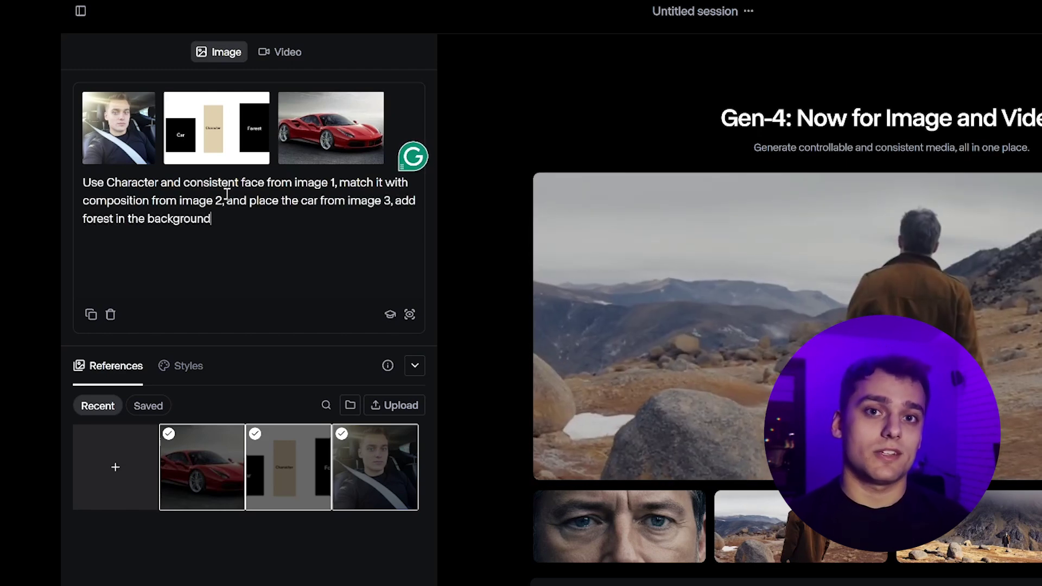
{"action": "key", "text": "Return"}
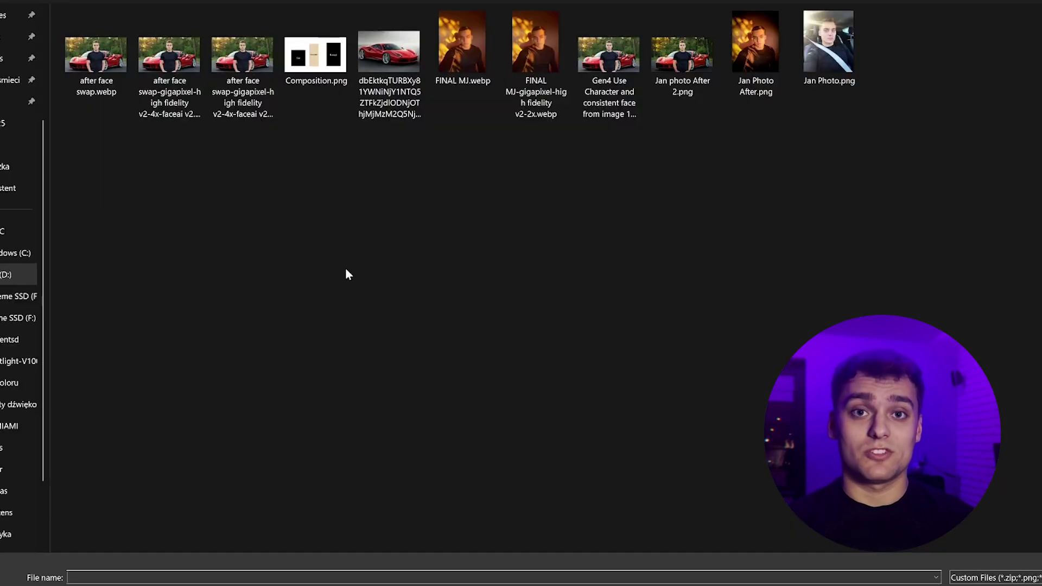
{"action": "left_click", "coordinate": [835, 58]}
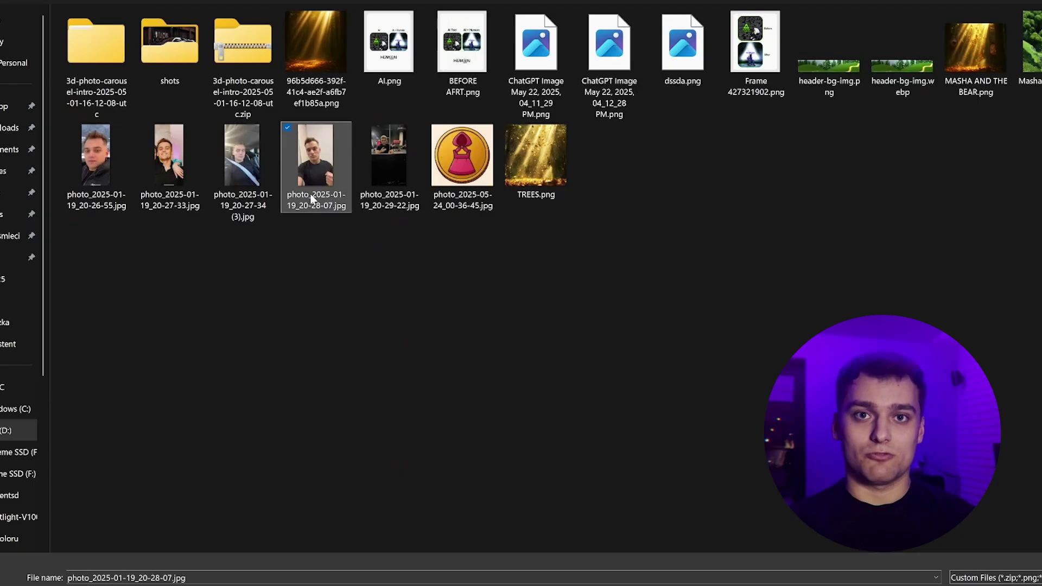
{"action": "left_click", "coordinate": [242, 160], "text": "ctrl"}
{"action": "left_click", "coordinate": [242, 160], "text": "ctrl"}
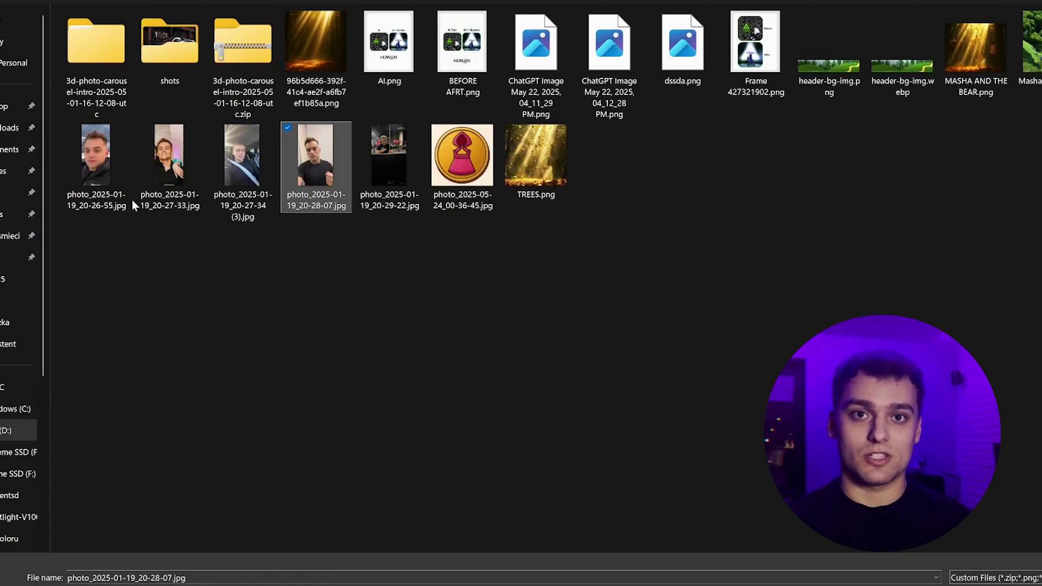
{"action": "left_click", "coordinate": [169, 179], "text": "ctrl"}
{"action": "left_click", "coordinate": [96, 163], "text": "ctrl"}
{"action": "left_click", "coordinate": [389, 163], "text": "ctrl"}
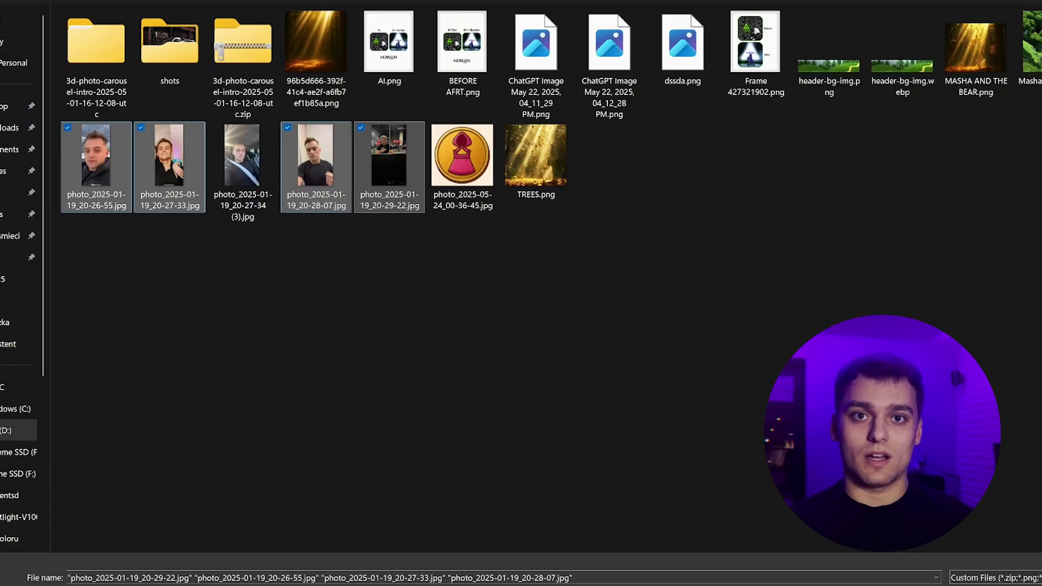
{"action": "key", "text": "Return"}
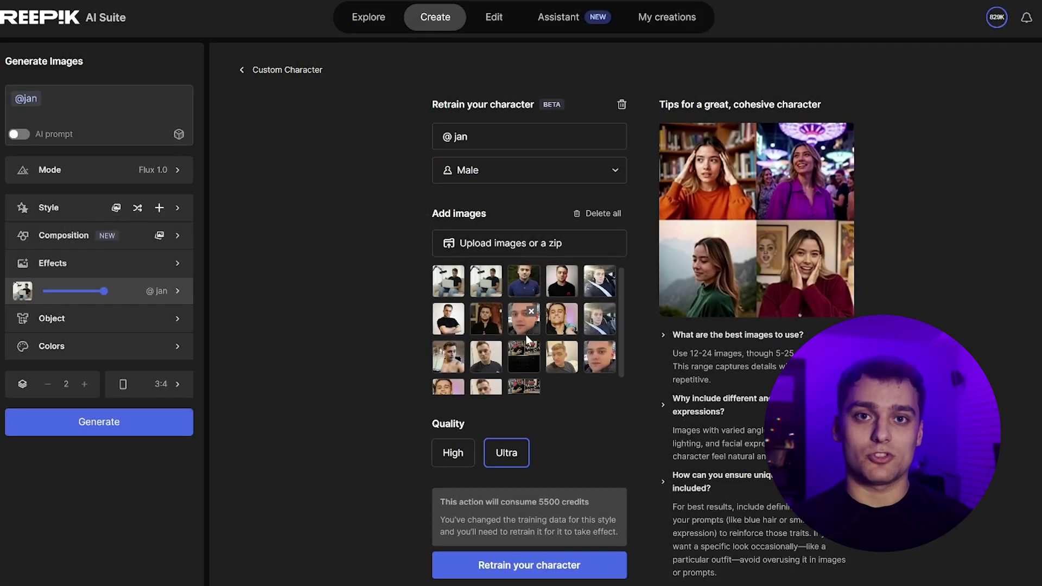
{"action": "scroll", "coordinate": [440, 326], "scroll_direction": "down", "scroll_amount": 1}
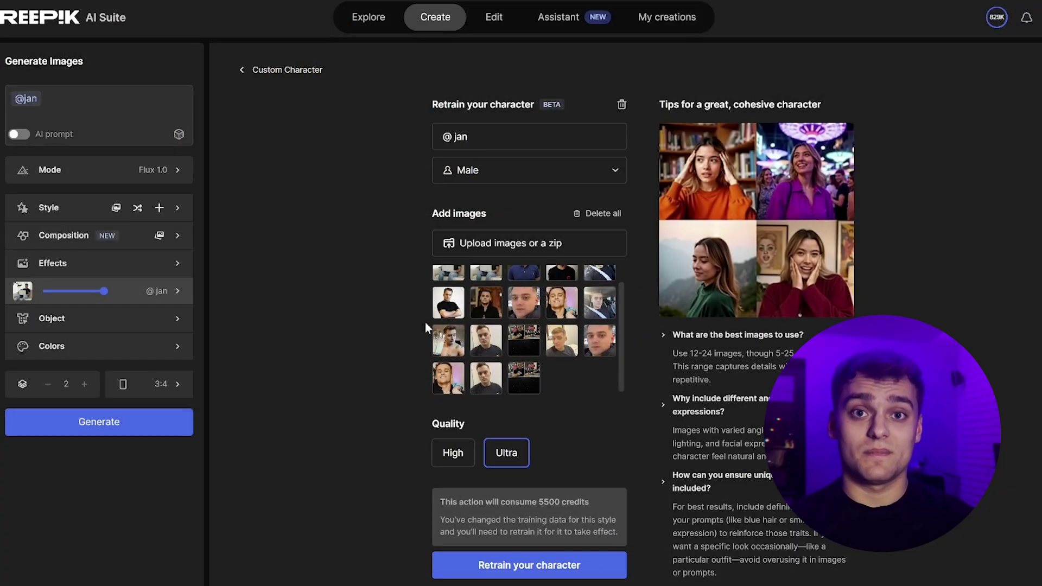
{"action": "scroll", "coordinate": [451, 304], "scroll_direction": "up", "scroll_amount": 1}
{"action": "left_click", "coordinate": [455, 274]}
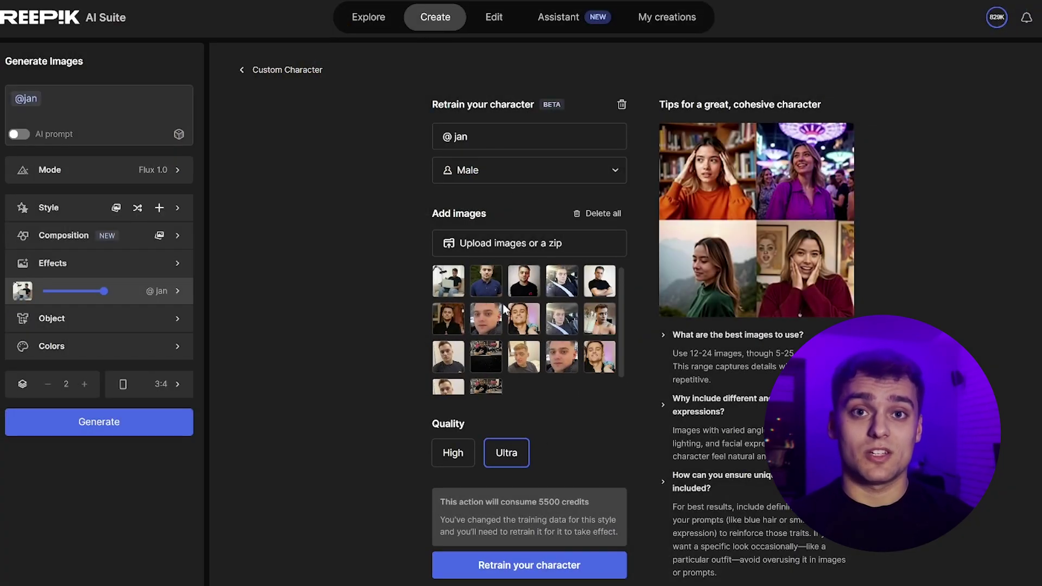
{"action": "left_click", "coordinate": [455, 274]}
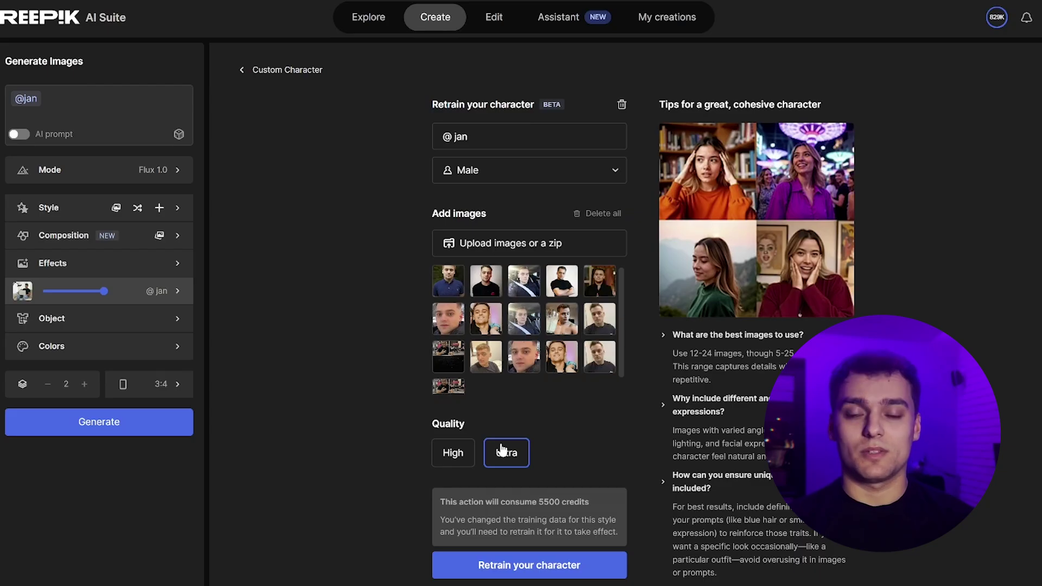
{"action": "left_click", "coordinate": [561, 567]}
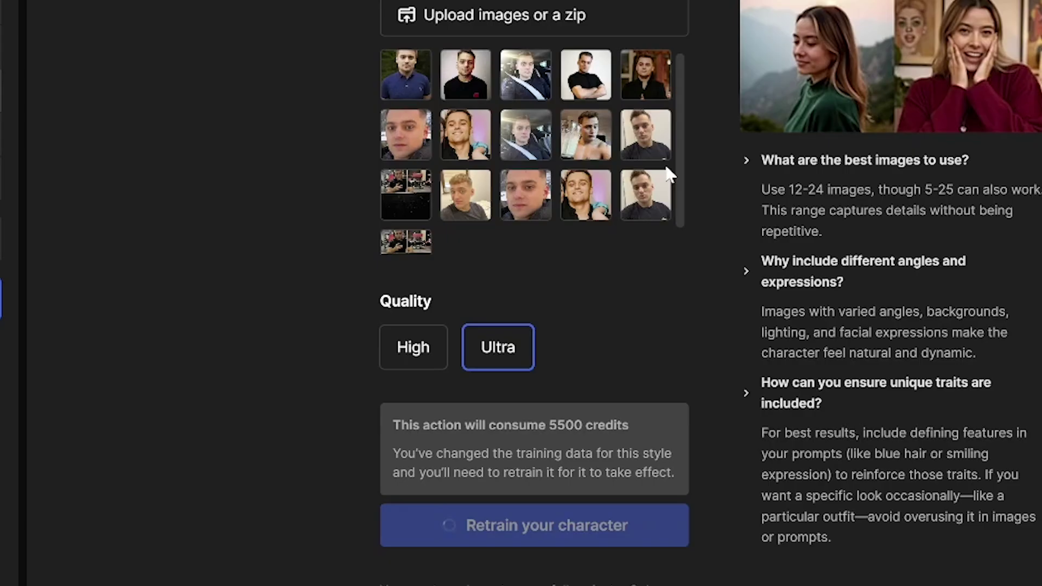
Send the FLUX Prompter the request for 15 character prompts, including action shots
{"action": "type", "text": "1"}
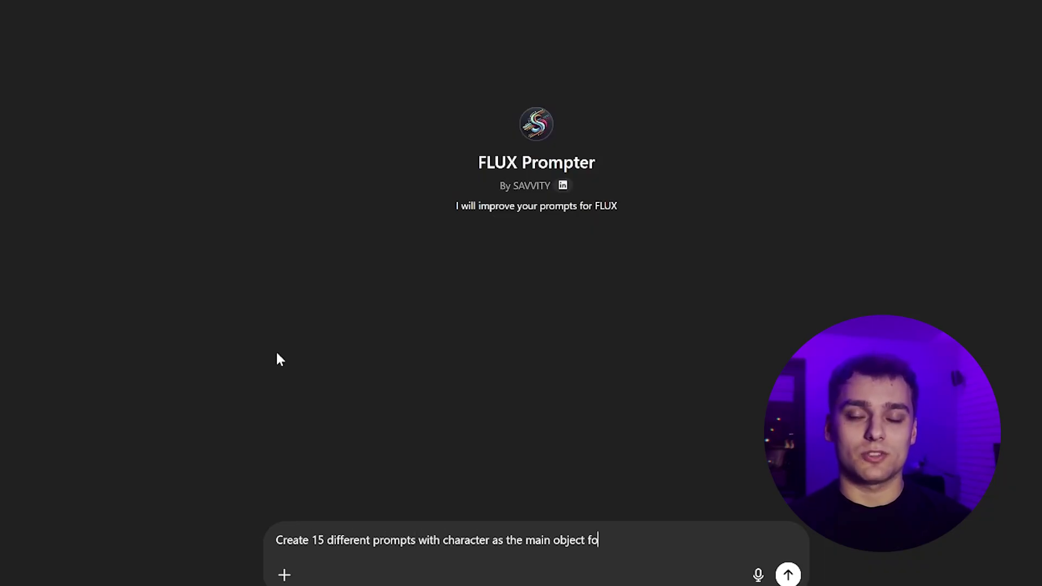
{"action": "type", "text": "action shots,"}
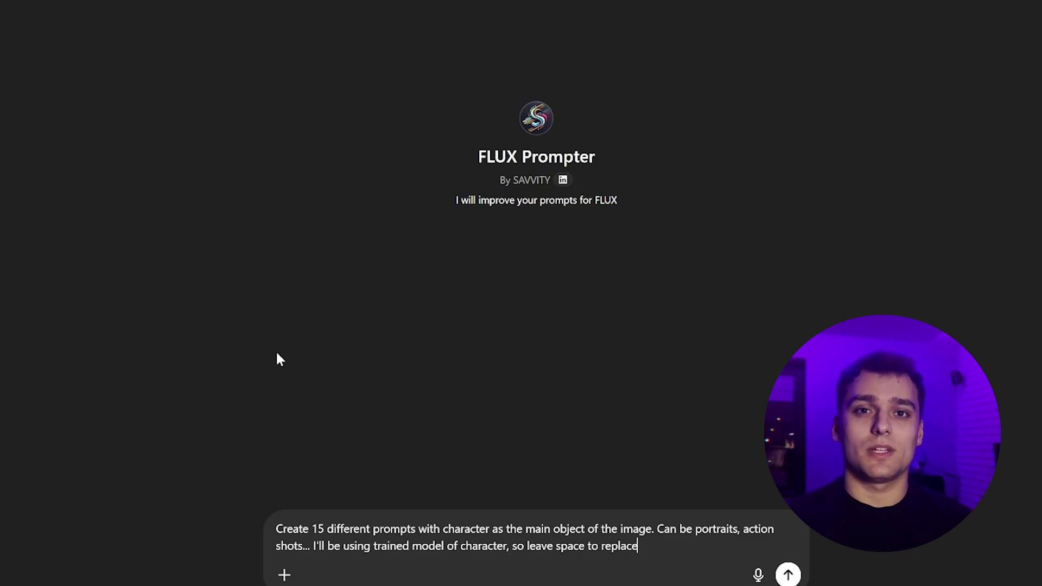
{"action": "key", "text": "Return"}
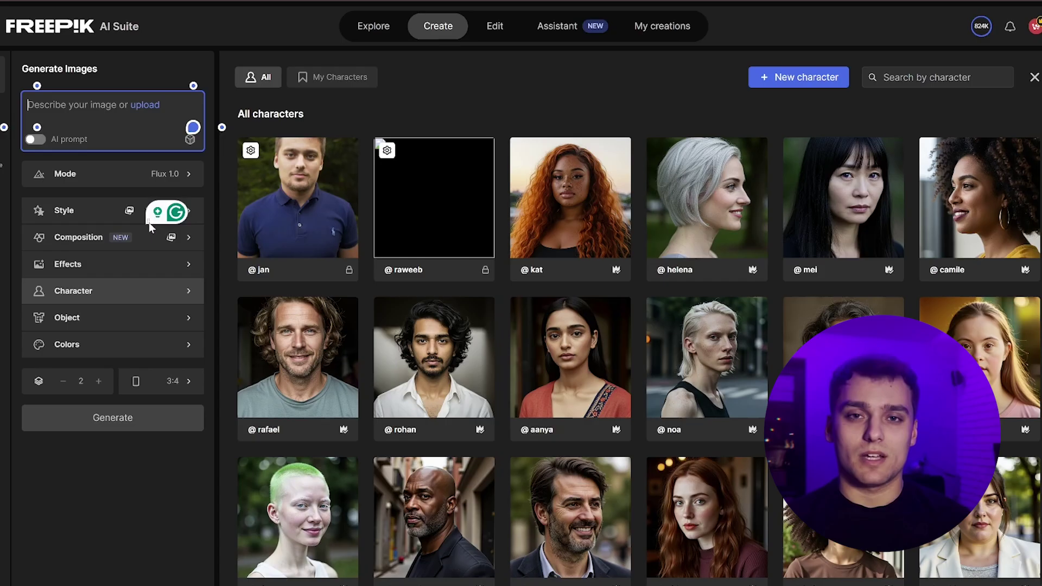
{"action": "type", "text": "A lone [CHARACTER_TAG] trudging through a whiteout blizzard, face partially covered by a fur-lined hood, carrying a weathered weapon. Desaturated color palette, harsh contrast between warm inner light and icy environment. Cinematic scope lens, snow particles in motion blur."}
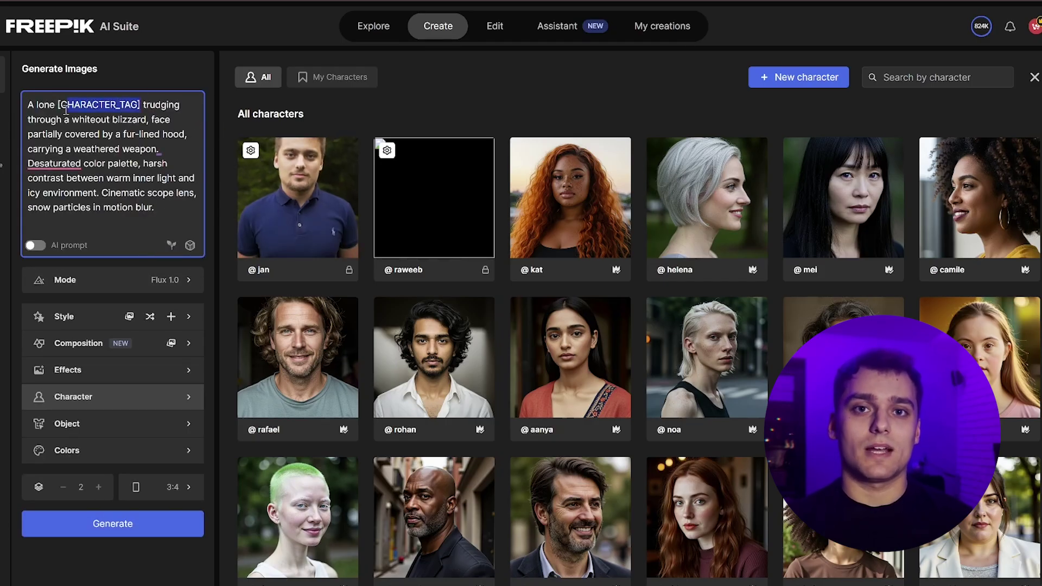
{"action": "left_click_drag", "start_coordinate": [66, 111], "coordinate": [57, 107]}
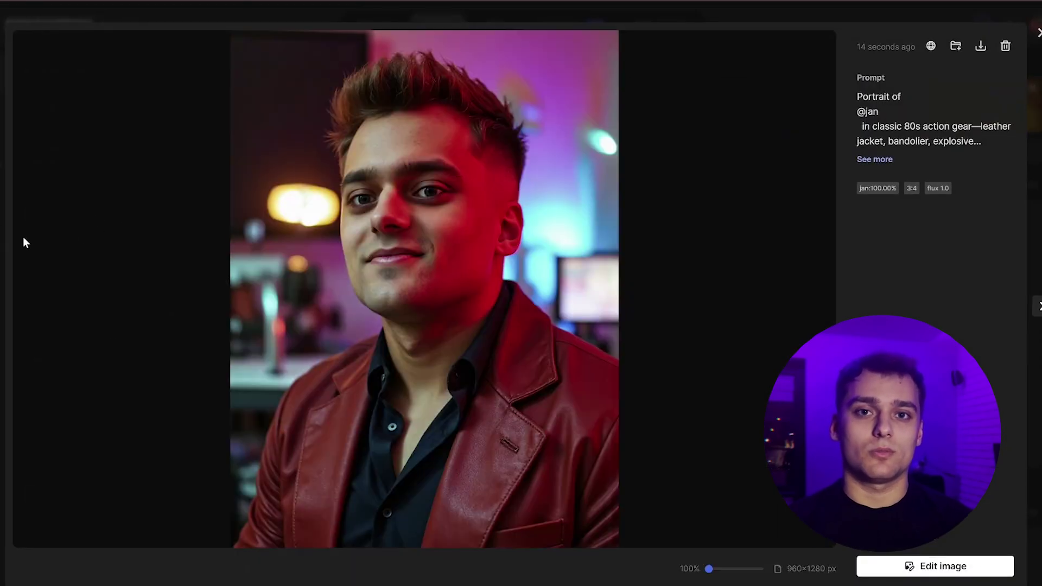
{"action": "key", "text": "Escape"}
{"action": "left_click", "coordinate": [311, 317]}
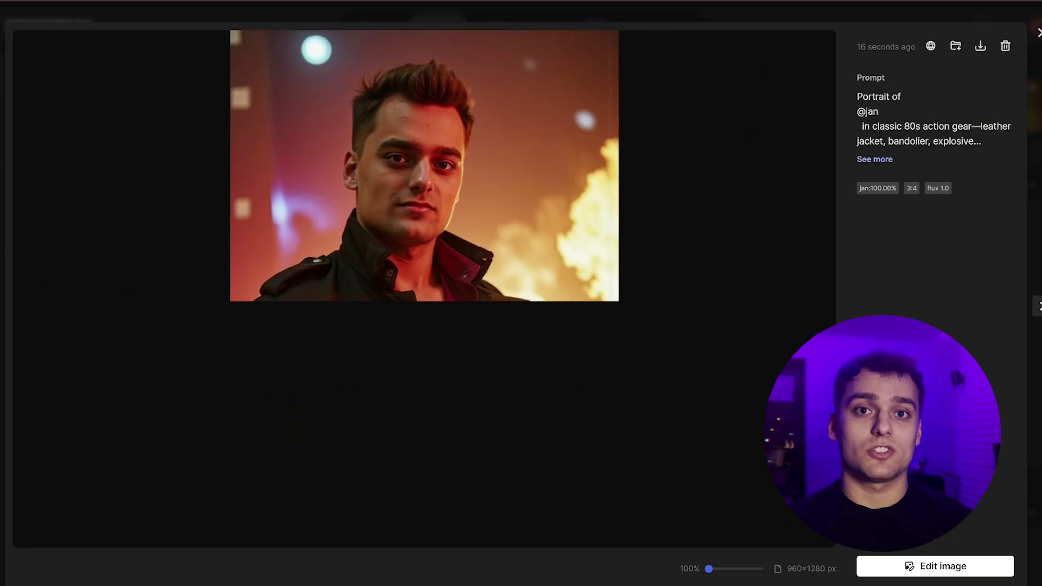
{"action": "key", "text": "Escape"}
{"action": "left_click", "coordinate": [70, 317]}
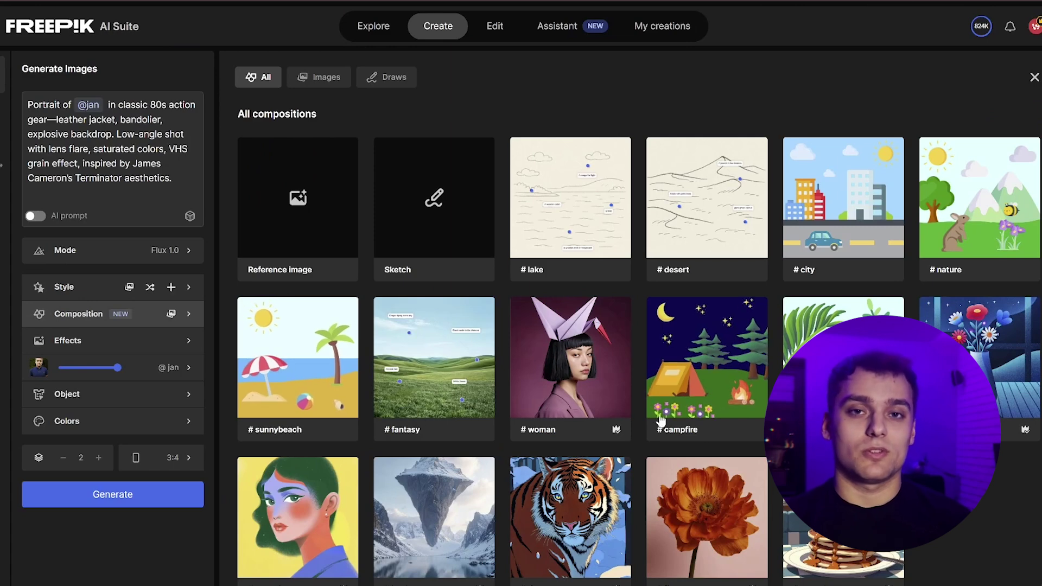
Apply the landscape composition preset to the 80s action portrait prompt
{"action": "left_click", "coordinate": [489, 513]}
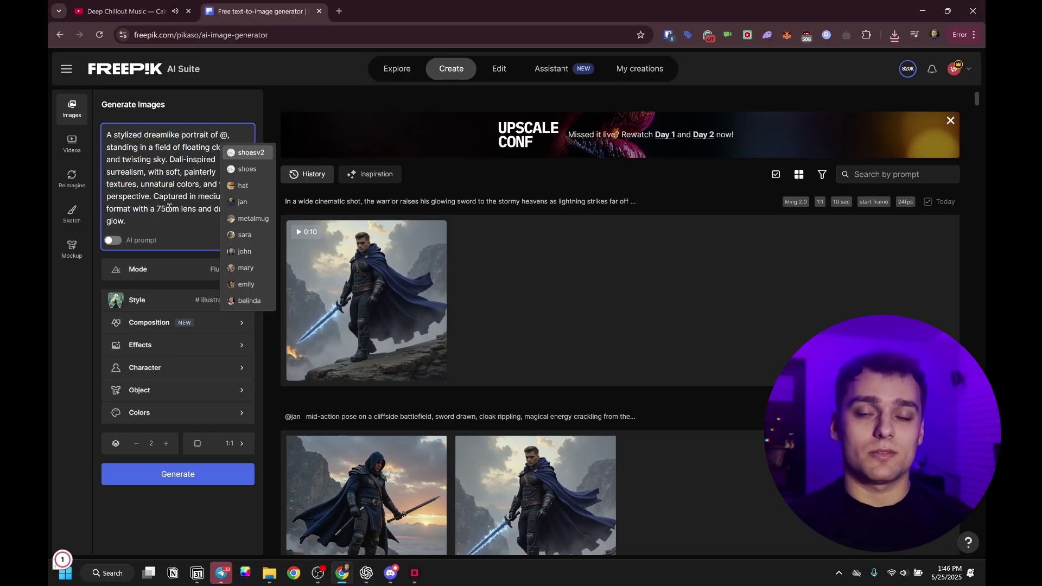
{"action": "left_click", "coordinate": [242, 202]}
{"action": "left_click", "coordinate": [179, 269]}
{"action": "mouse_move", "coordinate": [348, 266]}
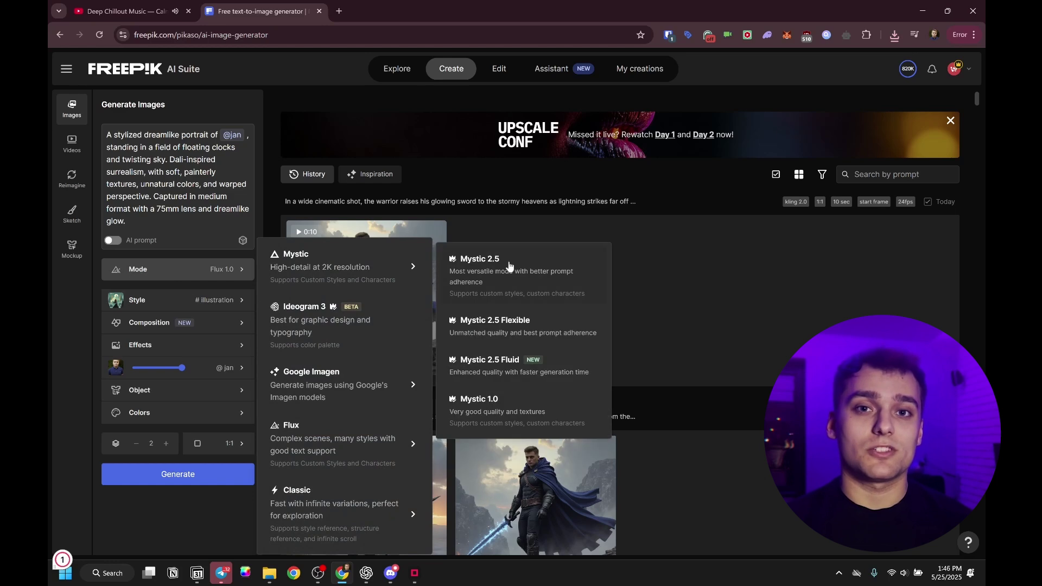
{"action": "left_click", "coordinate": [579, 281]}
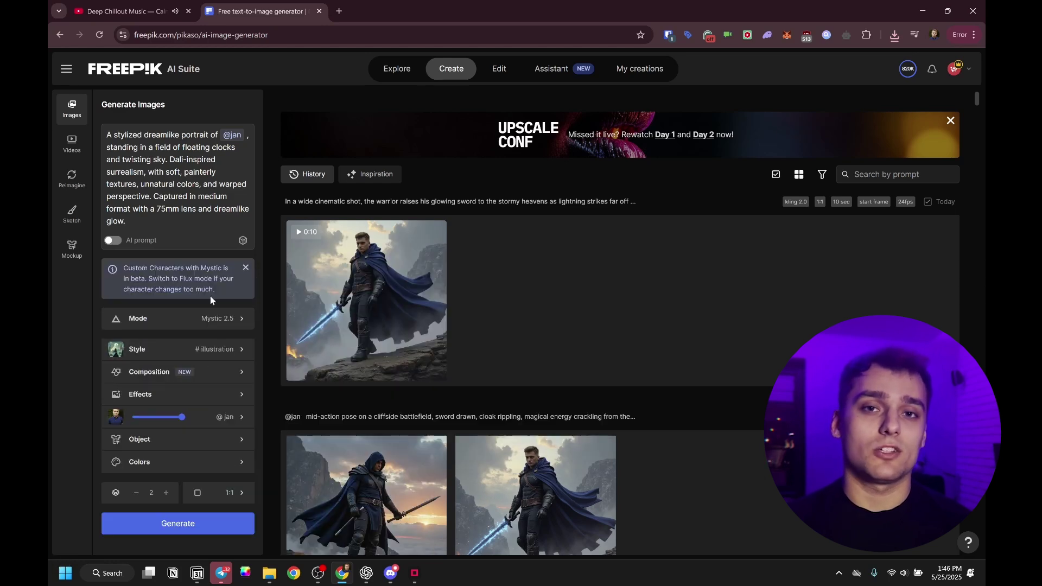
{"action": "left_click", "coordinate": [166, 531]}
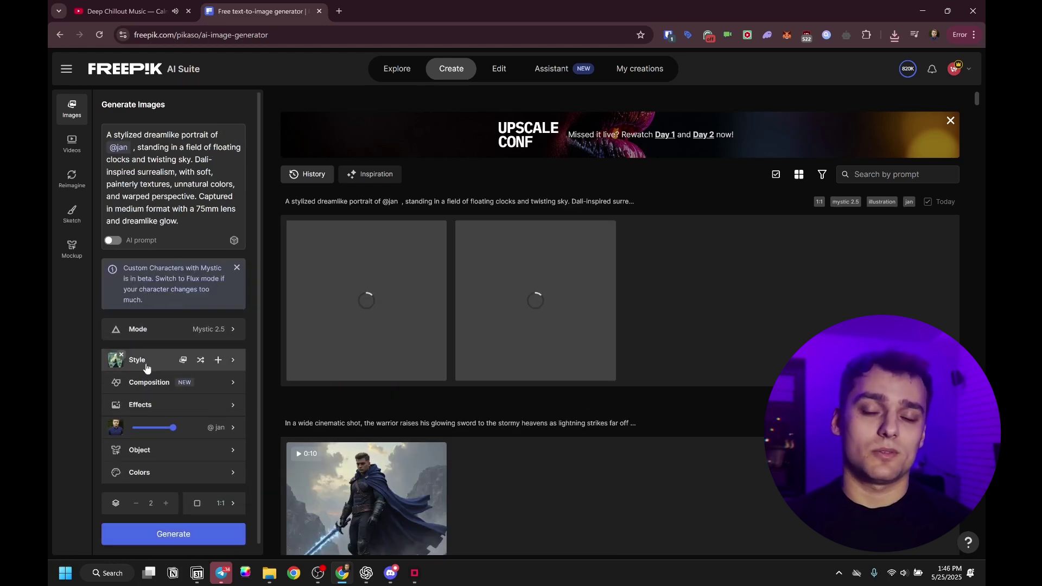